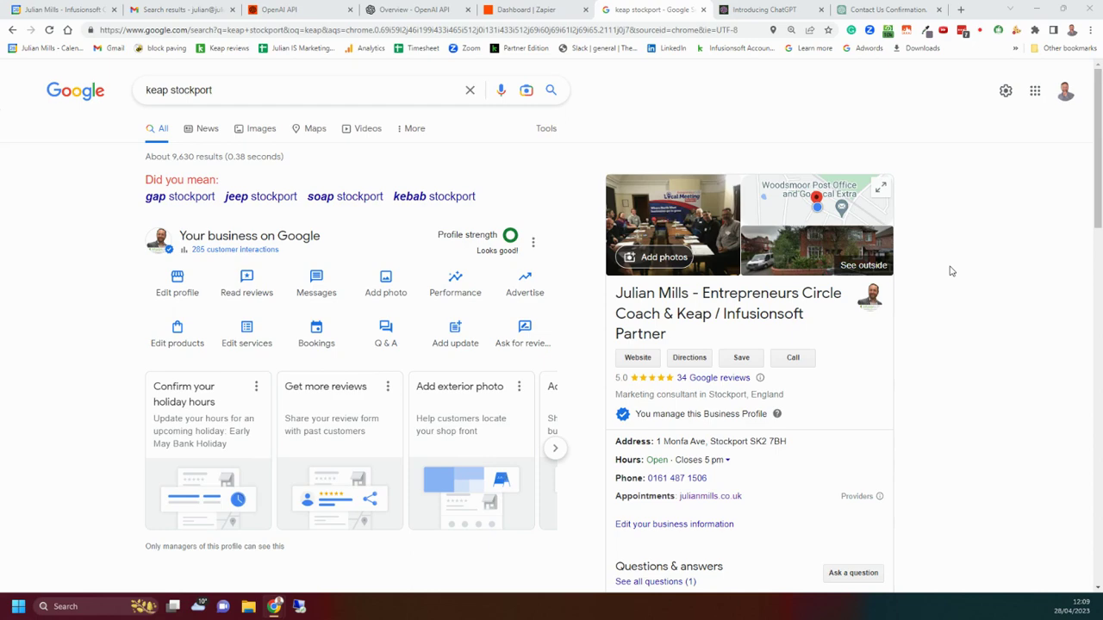
Examine the business profile's Google reviews, the public reply form for a review, and an existing owner response
scroll(914, 293, "down", 1)
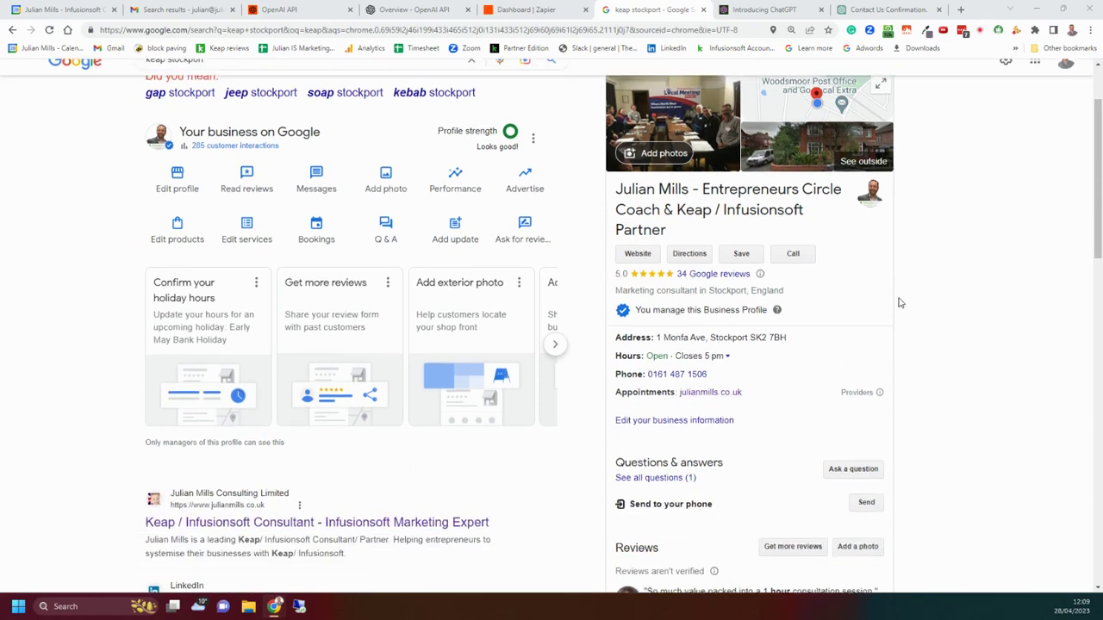
left_click(713, 267)
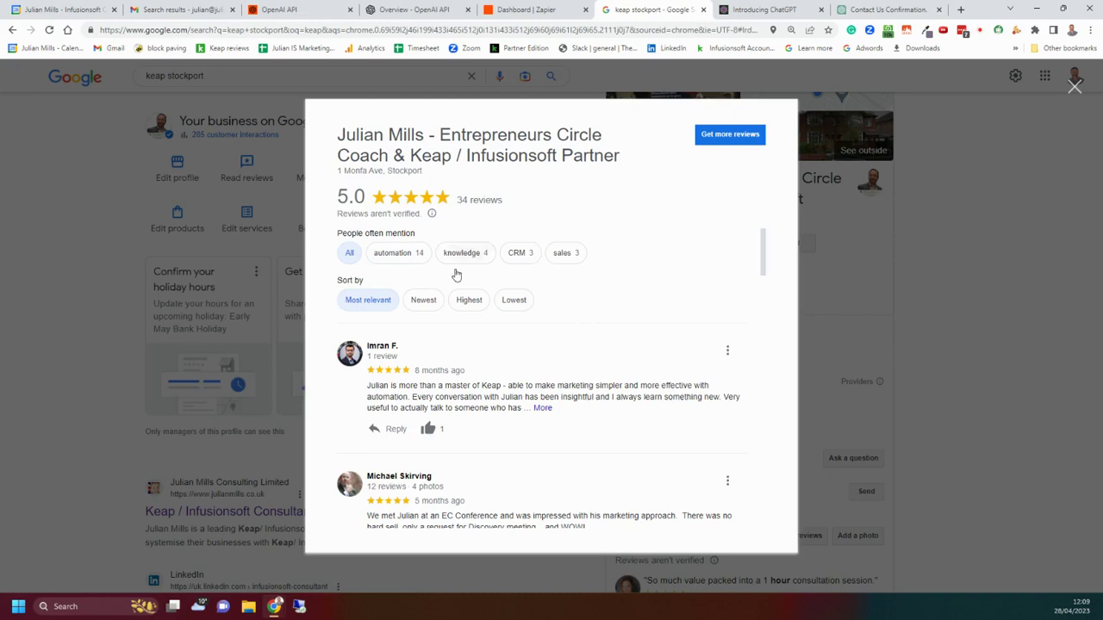
scroll(461, 344, "down", 1)
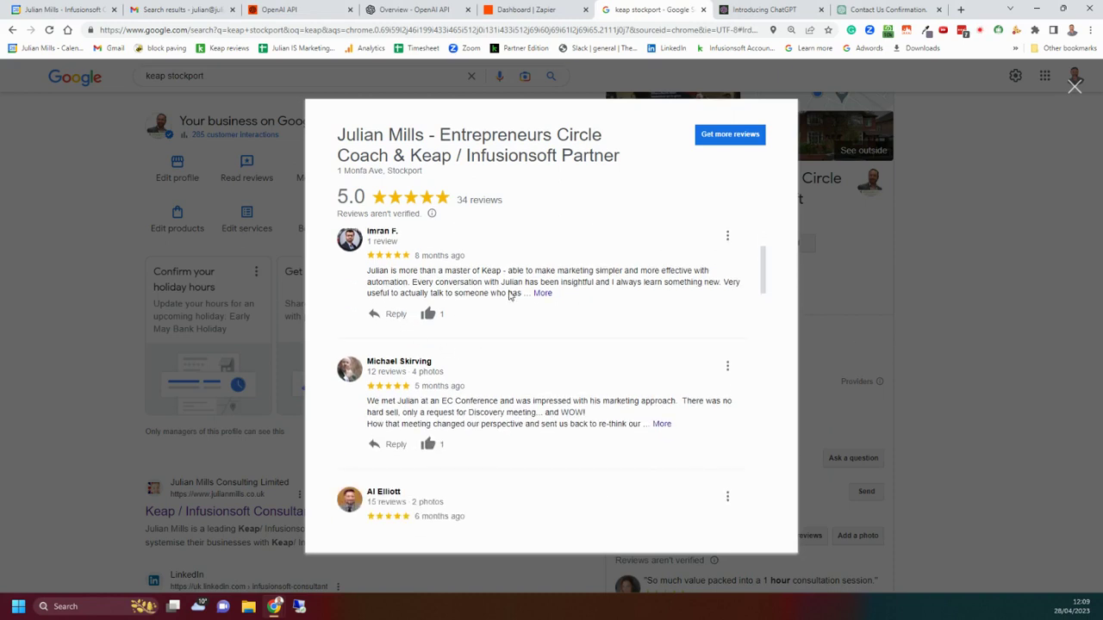
left_click(396, 318)
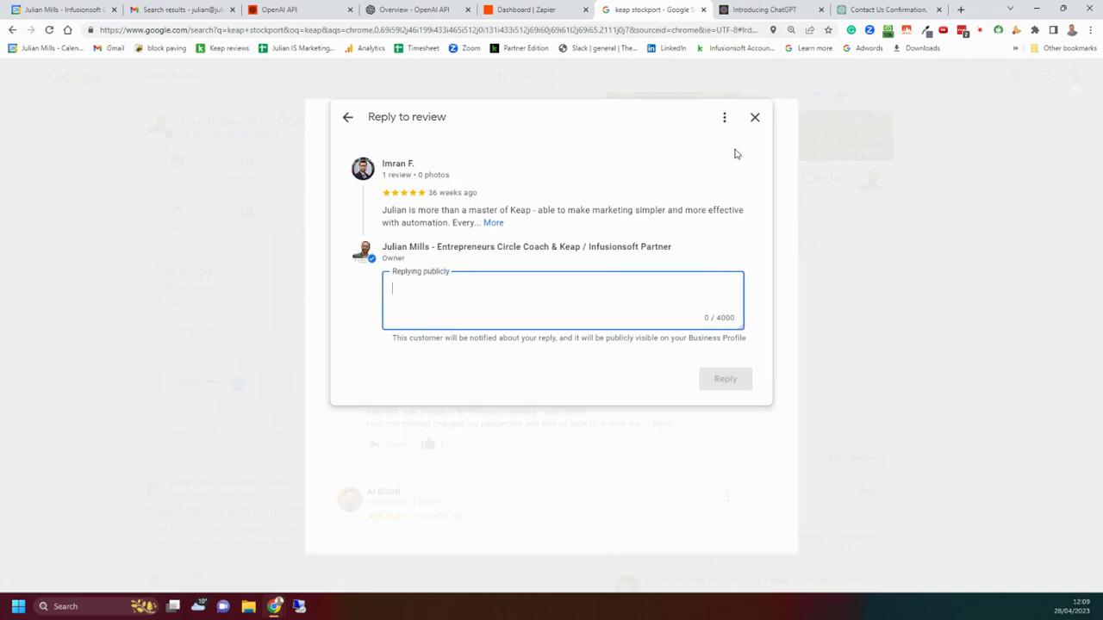
left_click(755, 117)
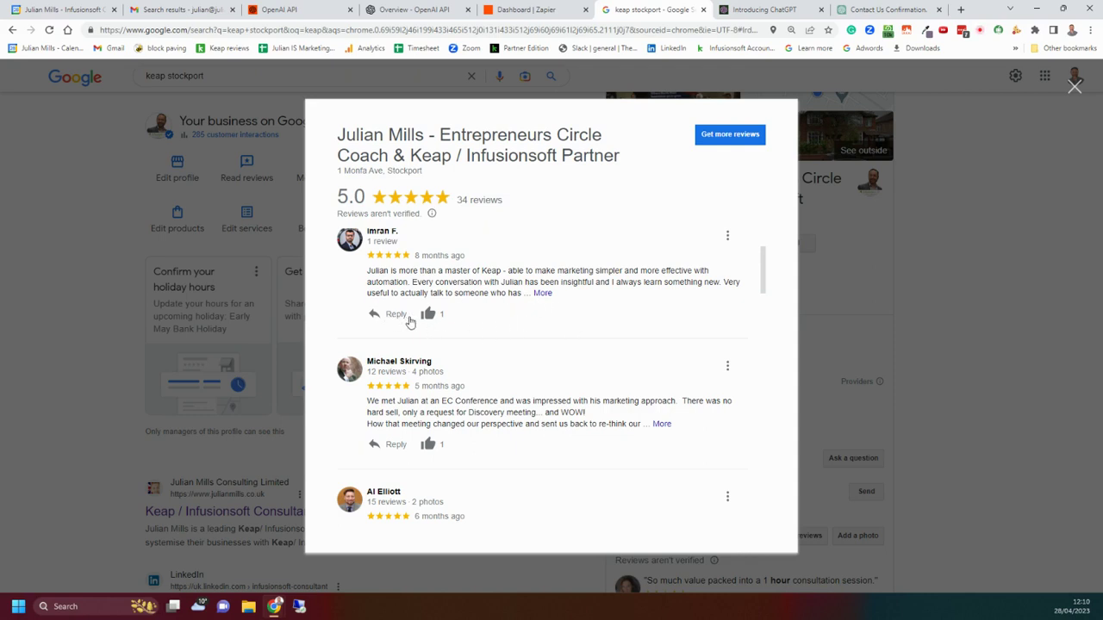
scroll(457, 367, "down", 2)
scroll(457, 367, "down", 2)
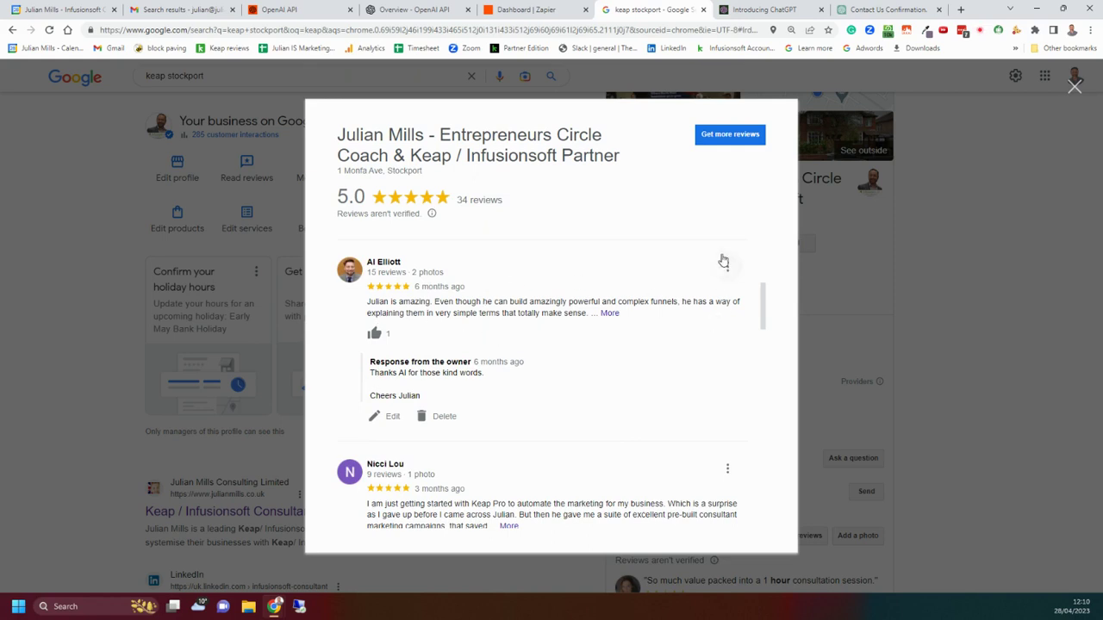
View the Introducing ChatGPT page, and read the contact form confirmation email in the existing ChatGPT conversation
left_click(758, 11)
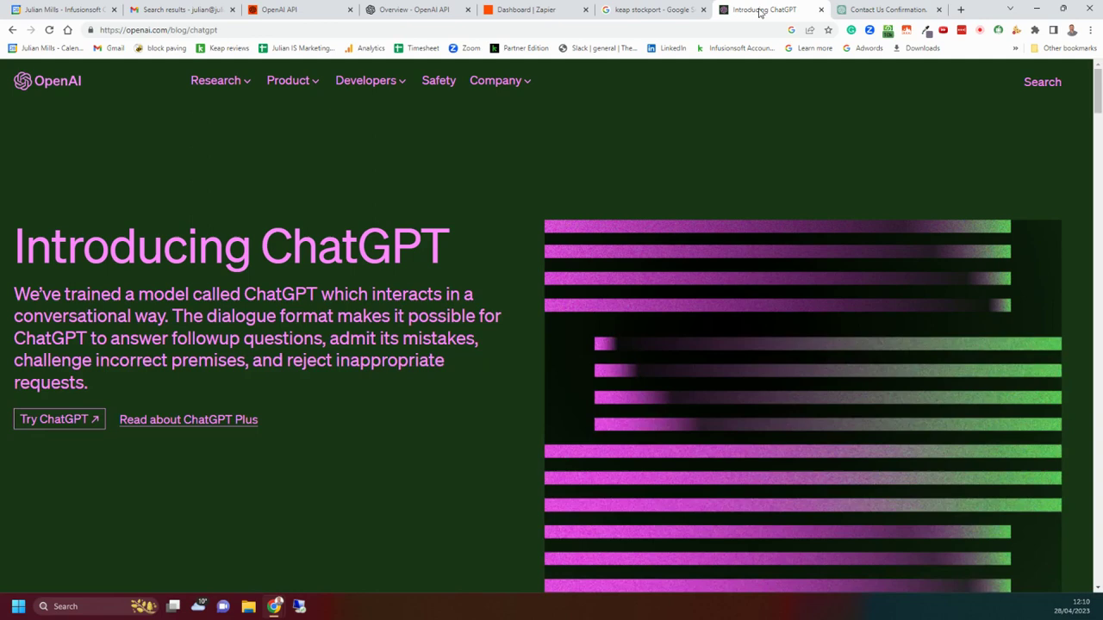
left_click(881, 10)
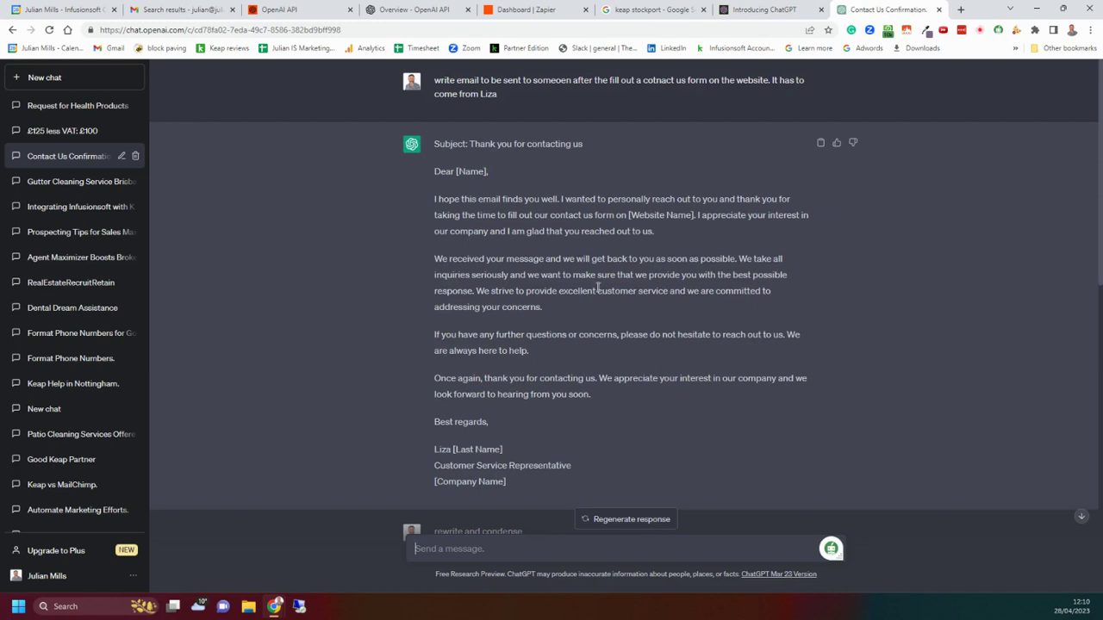
scroll(616, 366, "down", 1)
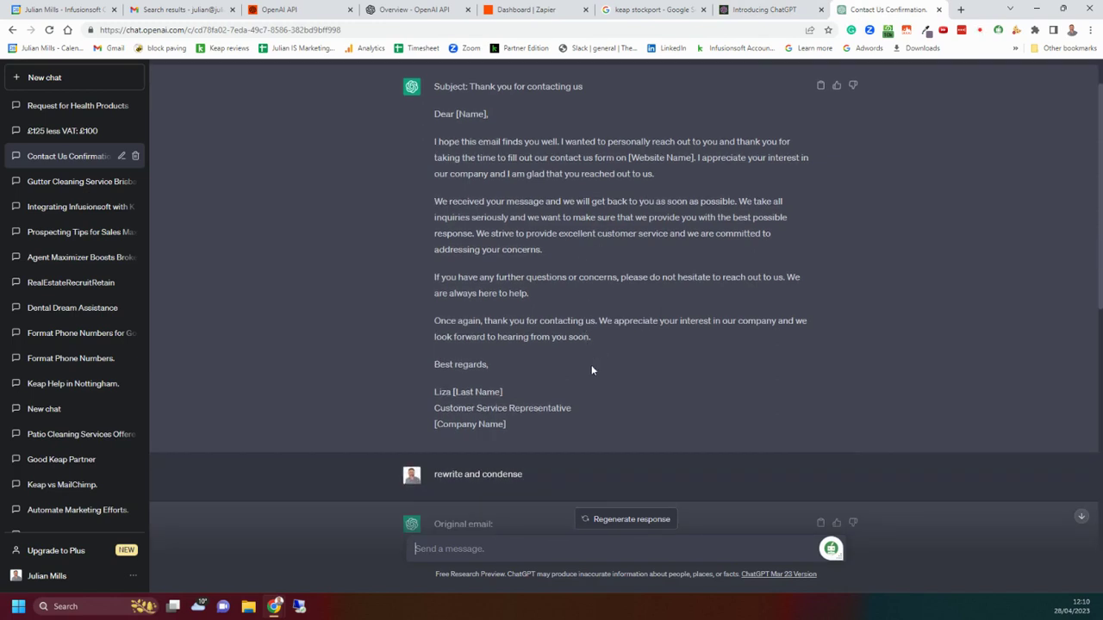
scroll(591, 370, "up", 1)
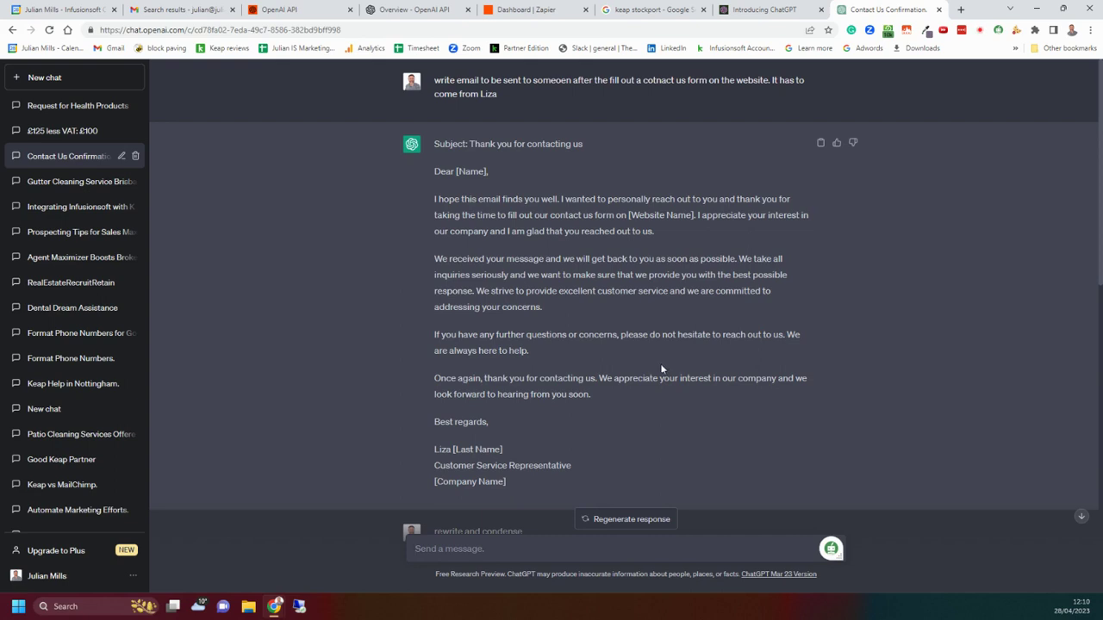
Switch to the OpenAI platform and open the account's API keys page
left_click(405, 10)
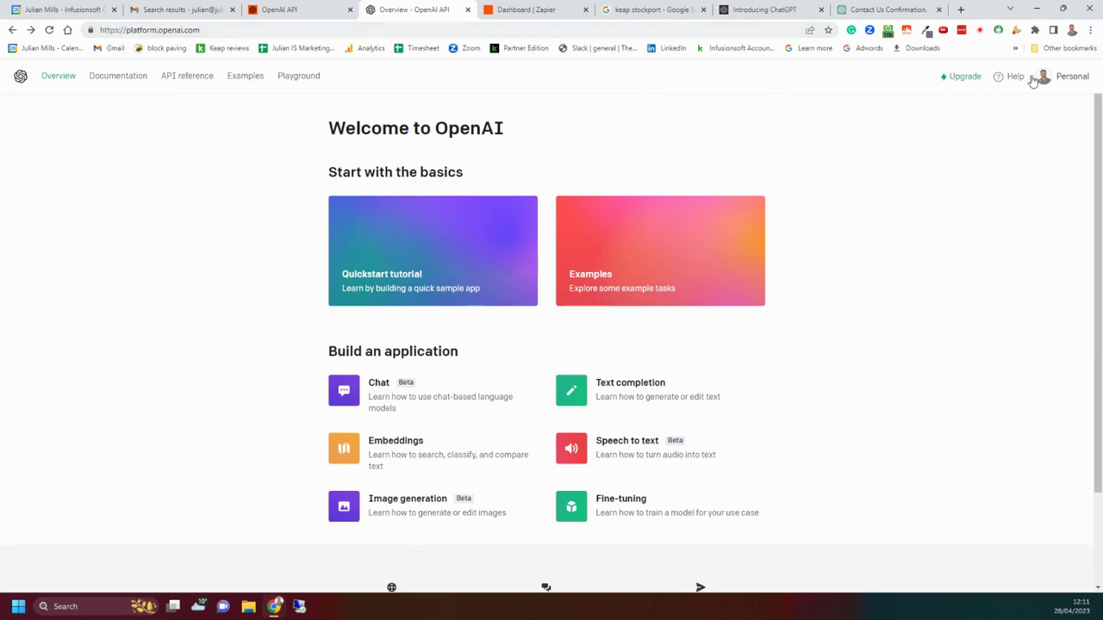
left_click(1069, 79)
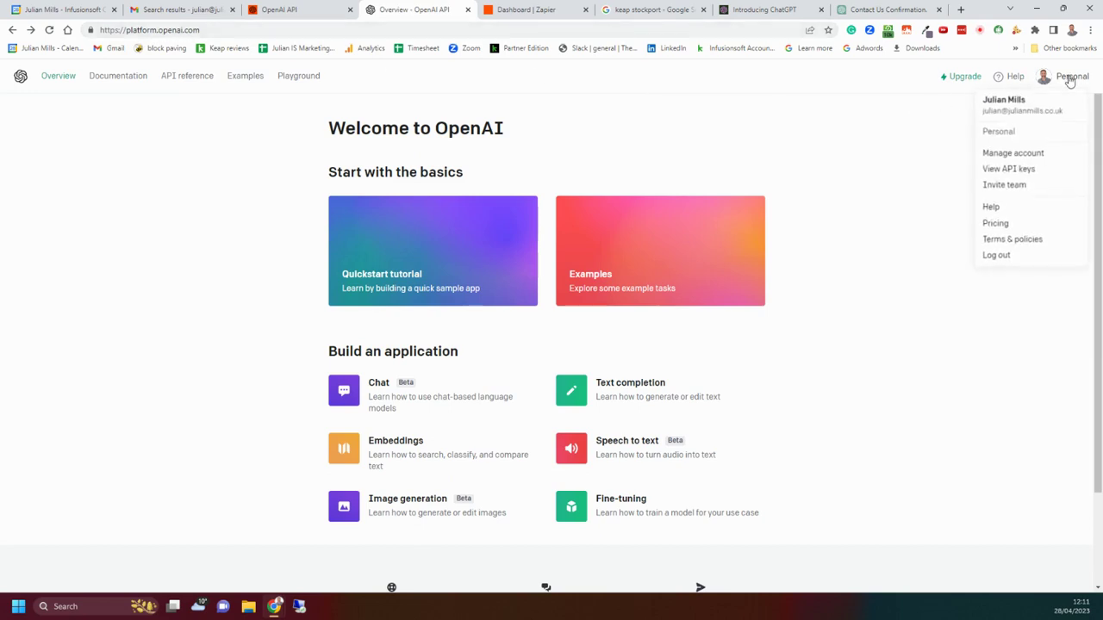
left_click(1010, 172)
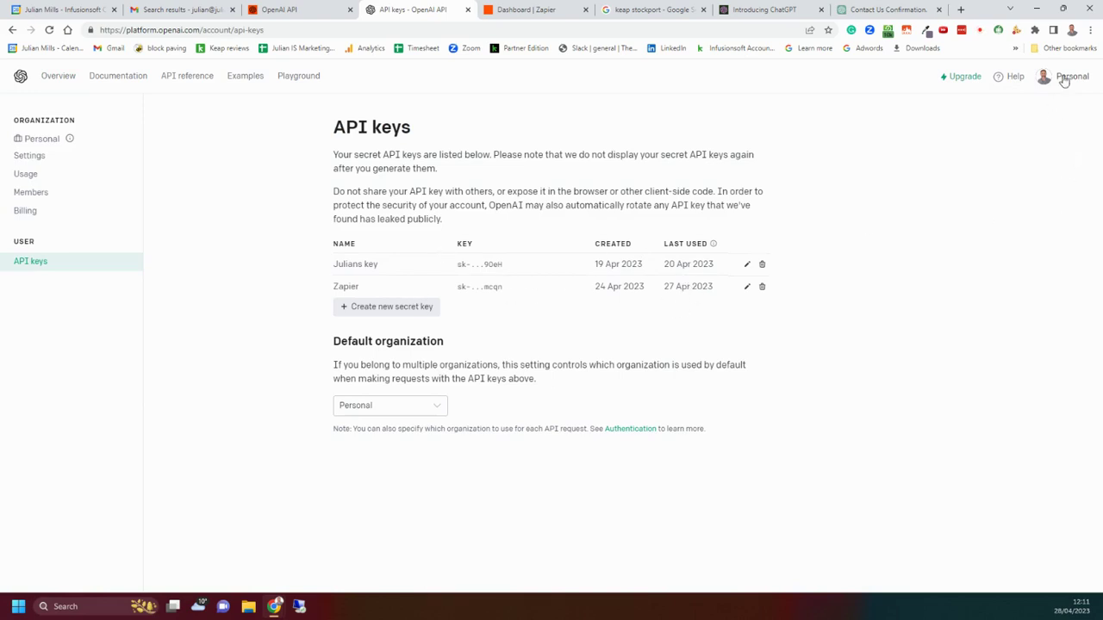
Check the account's upgrade and billing overview, and the edit dialog of the Zapier secret key on the API keys page
left_click(963, 79)
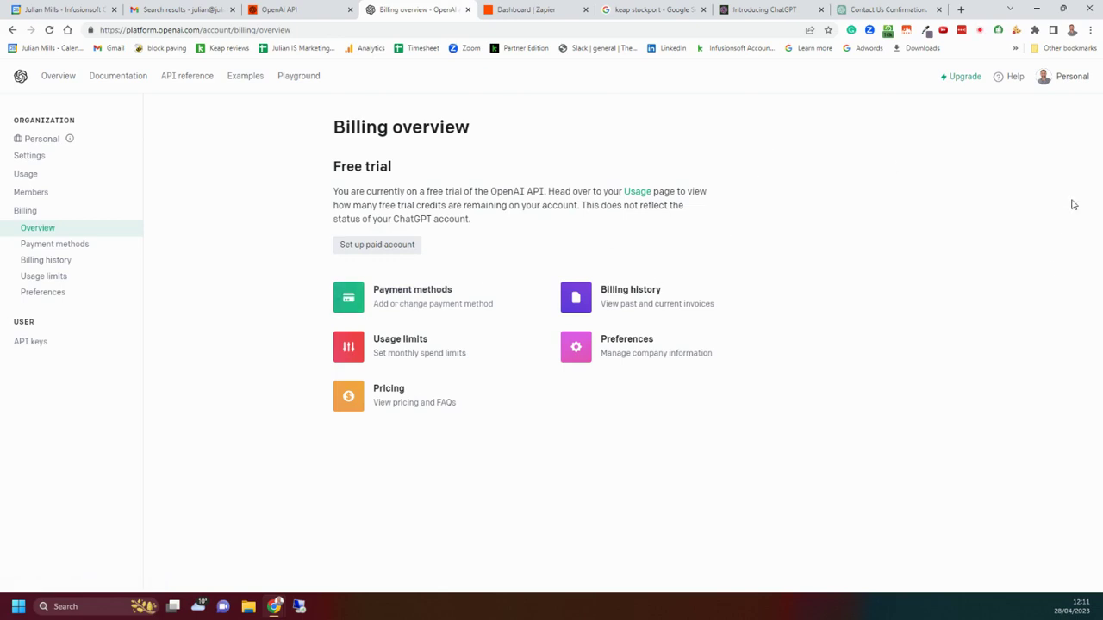
left_click(1074, 80)
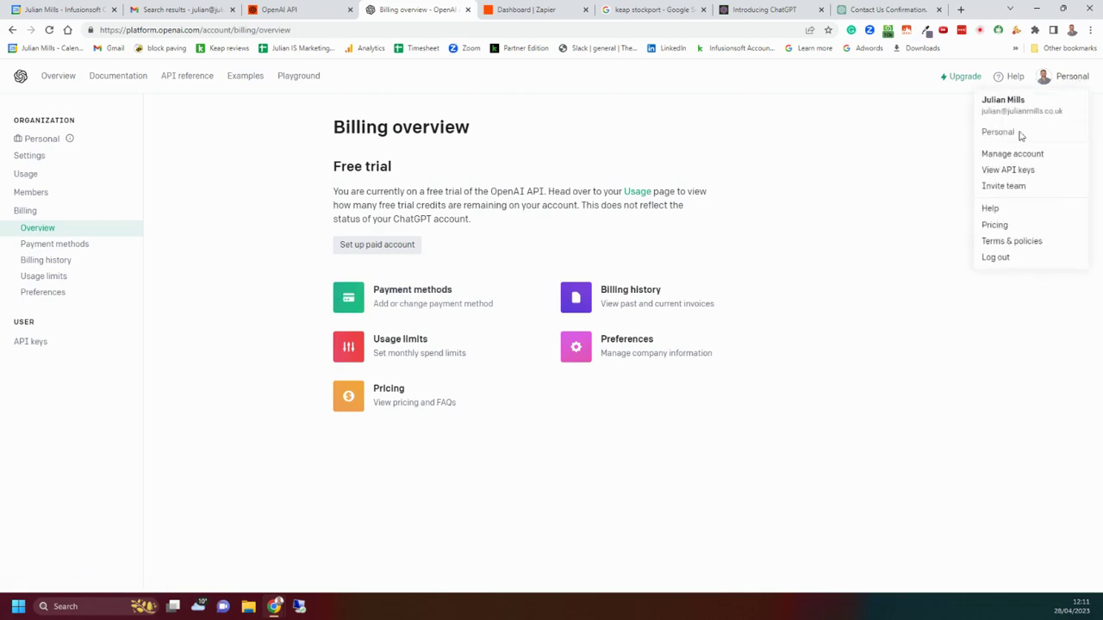
left_click(998, 171)
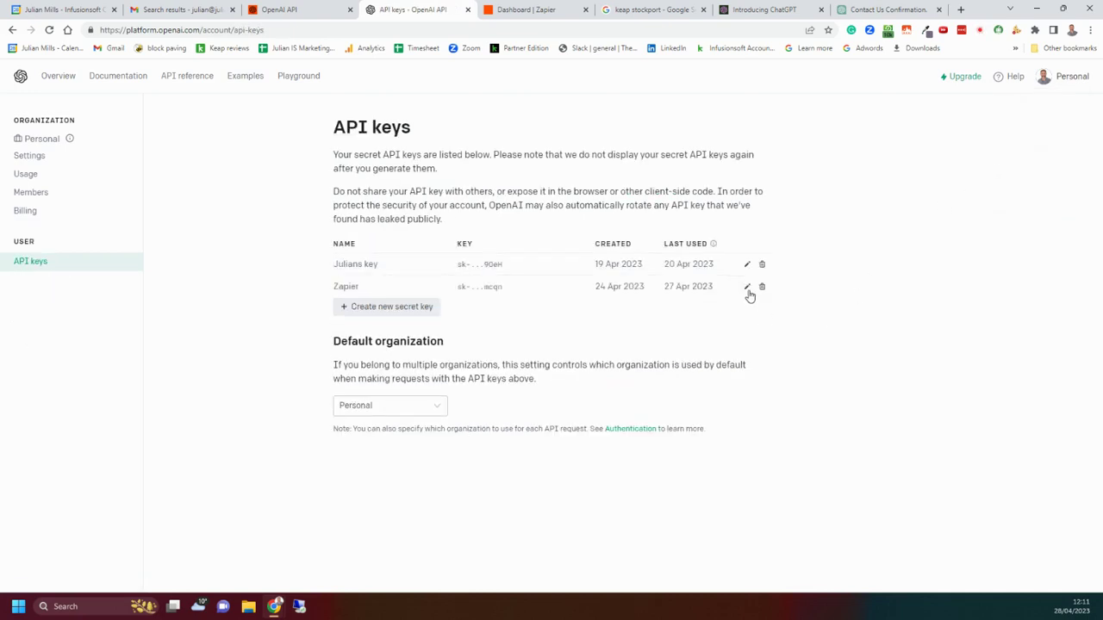
left_click(748, 287)
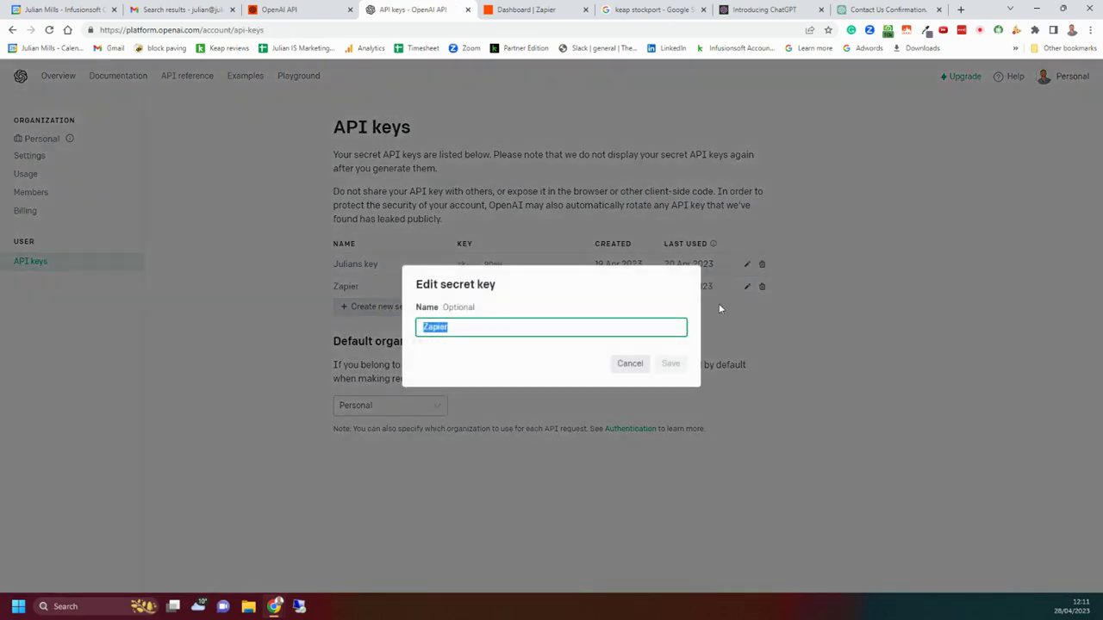
left_click(630, 365)
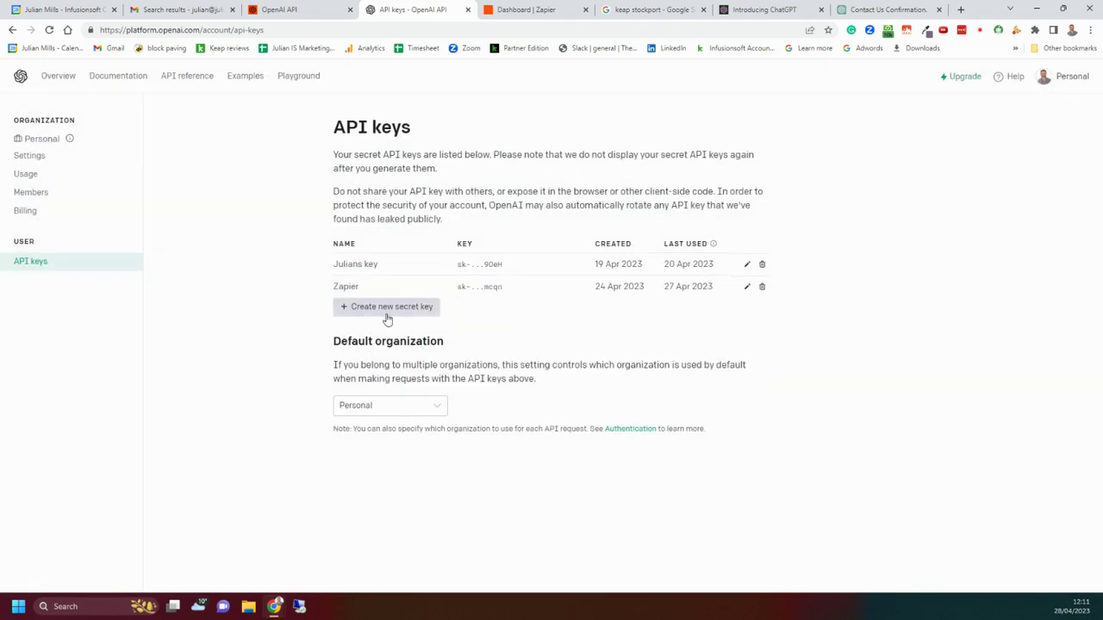
Create a new secret key named test, copy the generated key and close the dialog
left_click(393, 308)
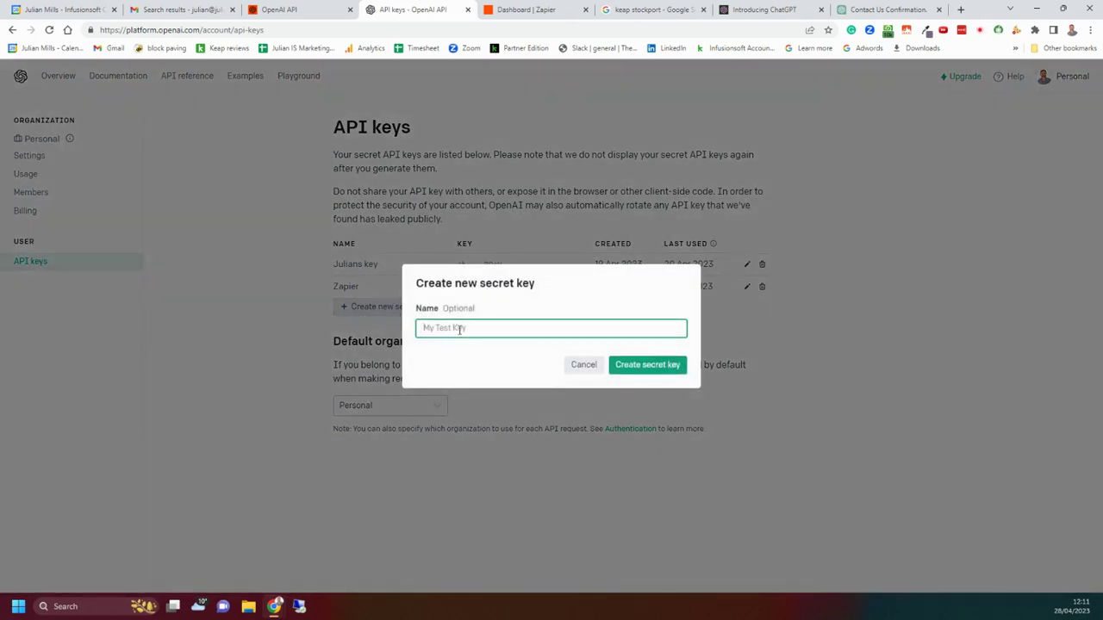
type("test")
left_click(630, 367)
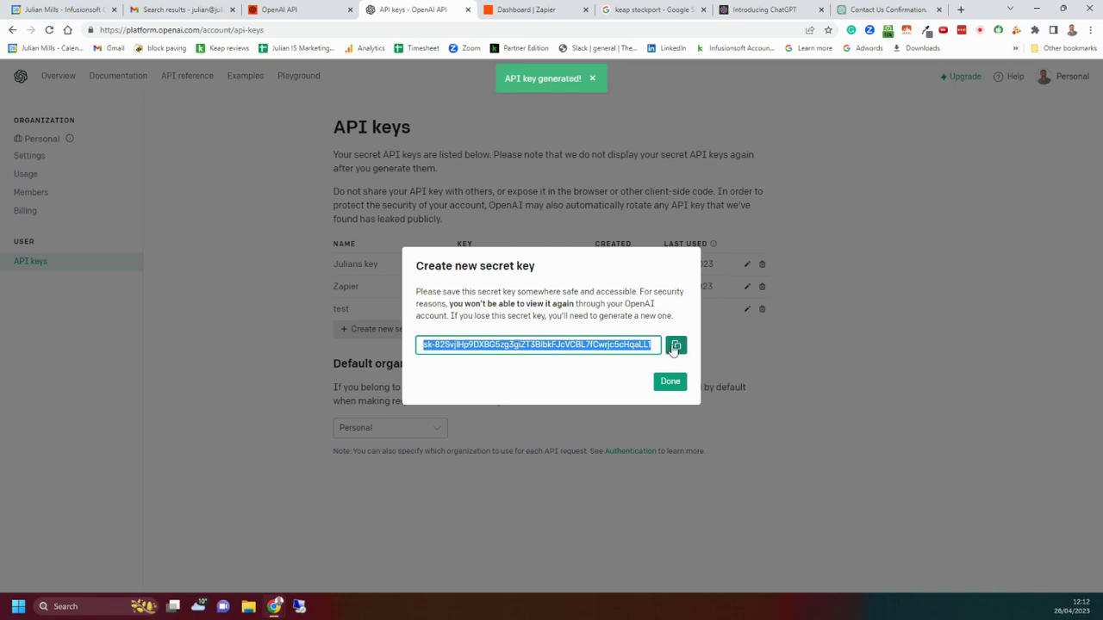
left_click(677, 345)
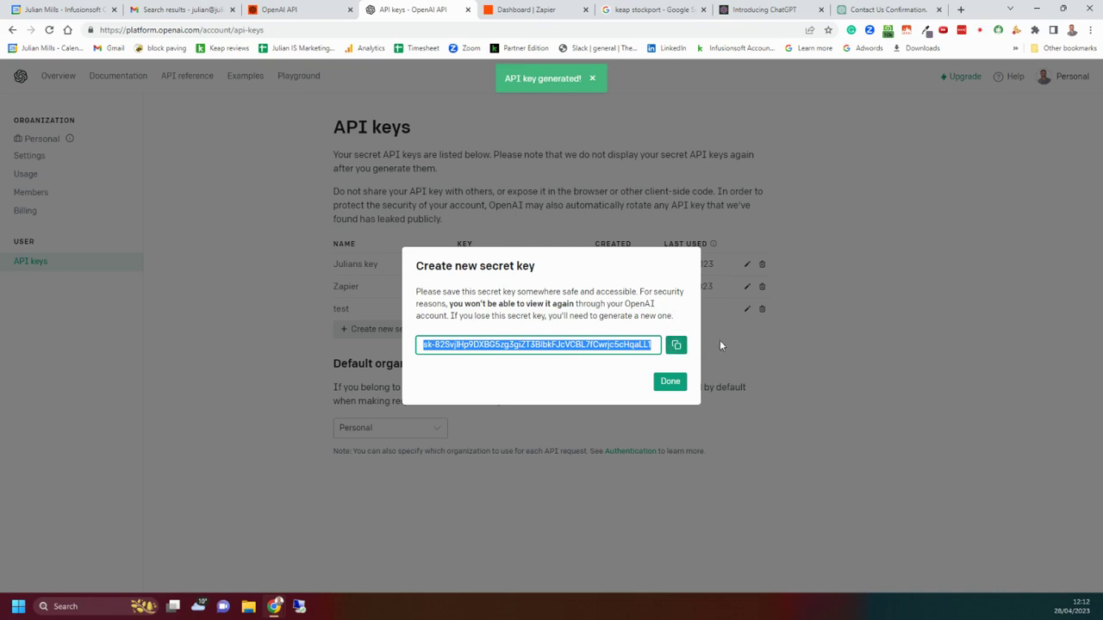
left_click(947, 312)
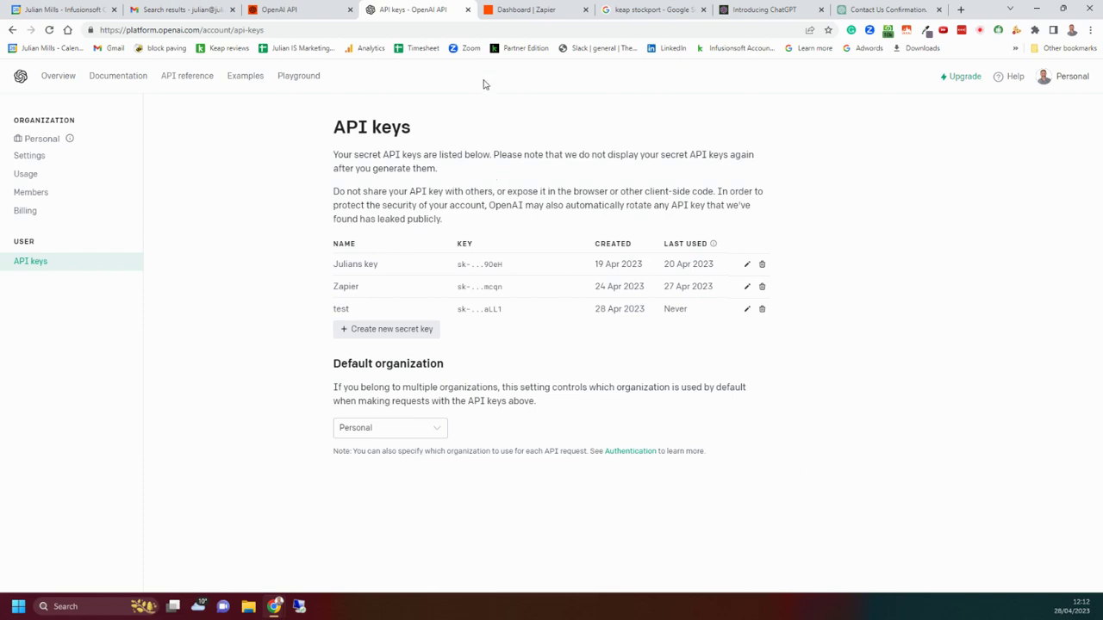
Switch to the Google My Business Responder Zap in Zapier and edit its New Review trigger, replacing the existing draft with v1
left_click(522, 10)
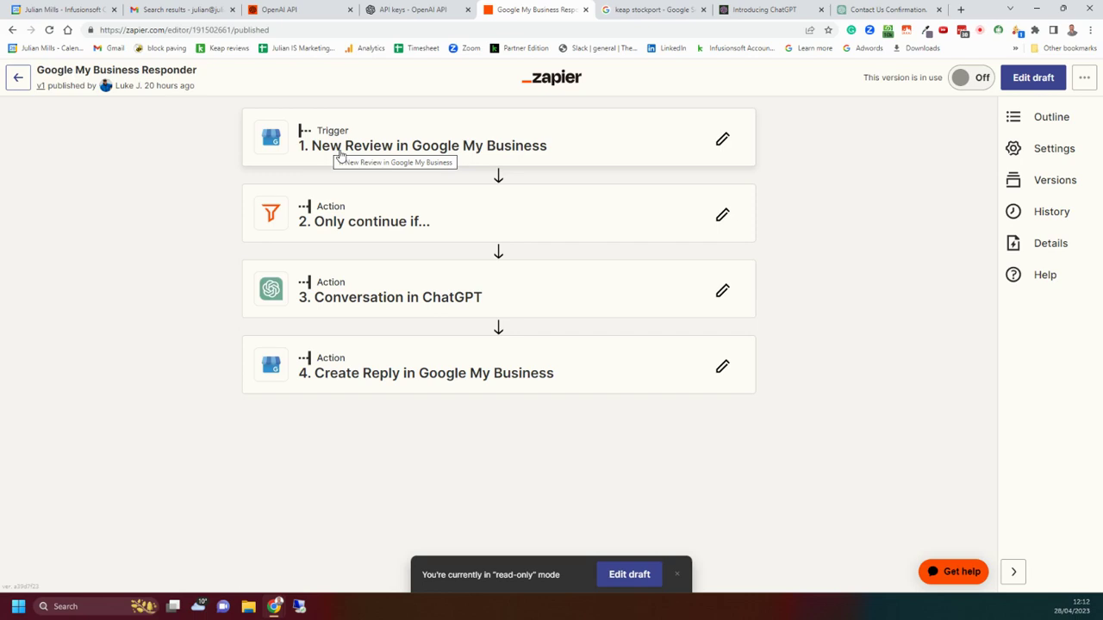
left_click(382, 154)
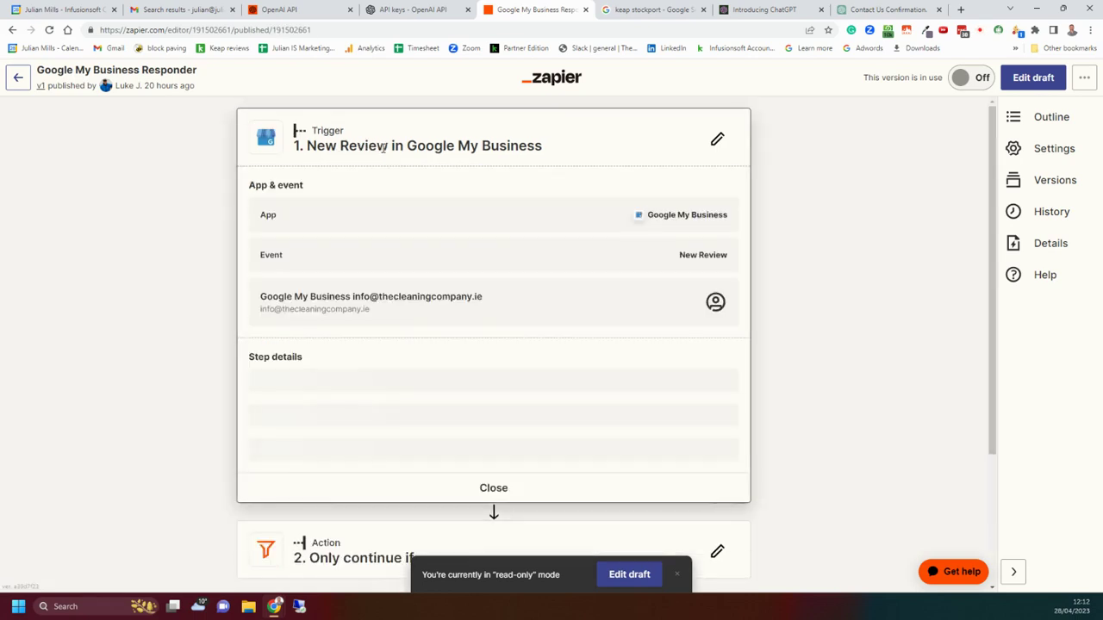
left_click(717, 139)
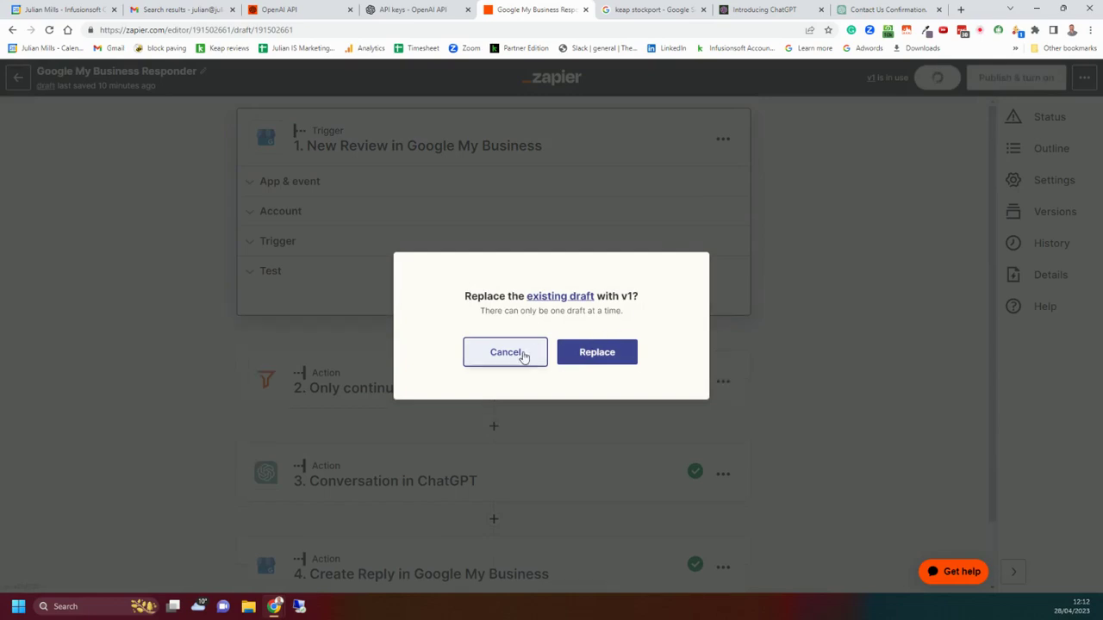
left_click(597, 352)
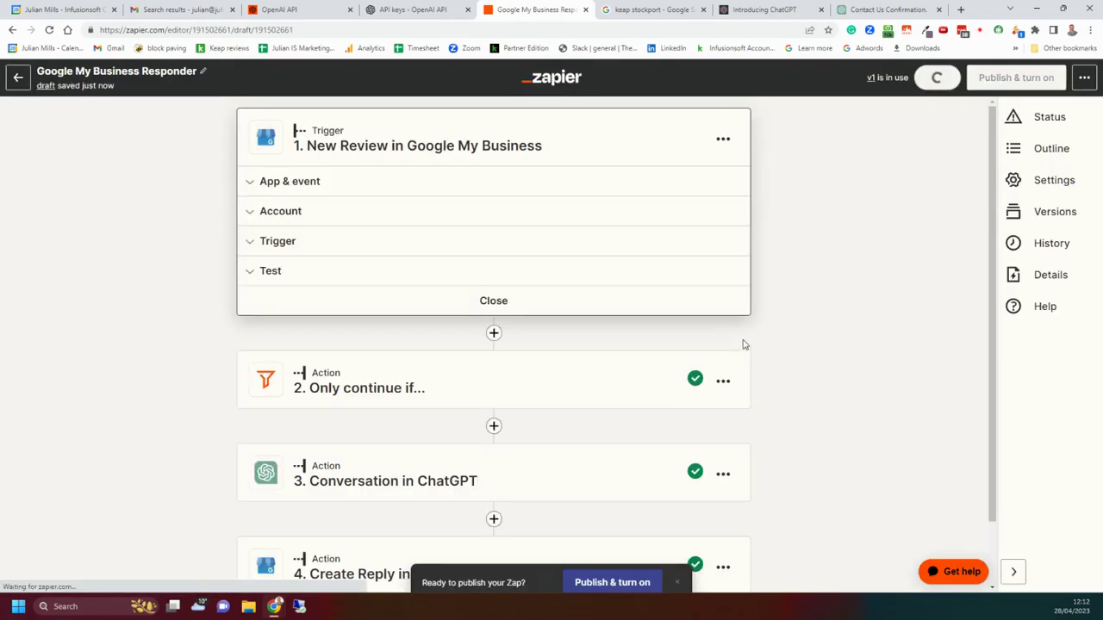
Keep New Review as the trigger event and switch the connected Google My Business account to the one used in 2 Zaps
left_click(306, 181)
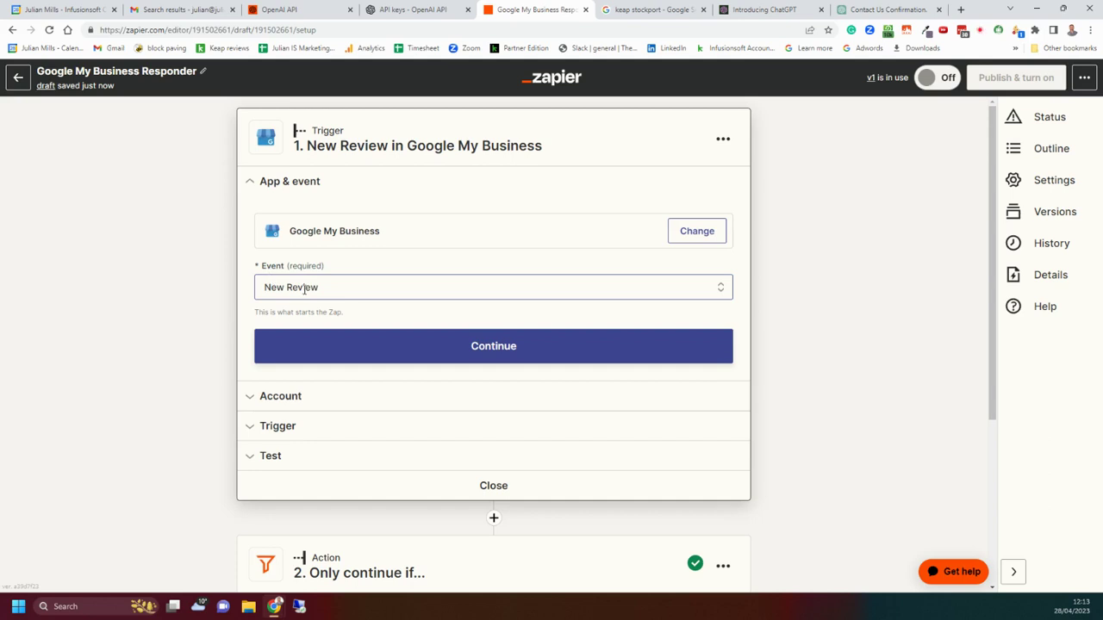
left_click(487, 352)
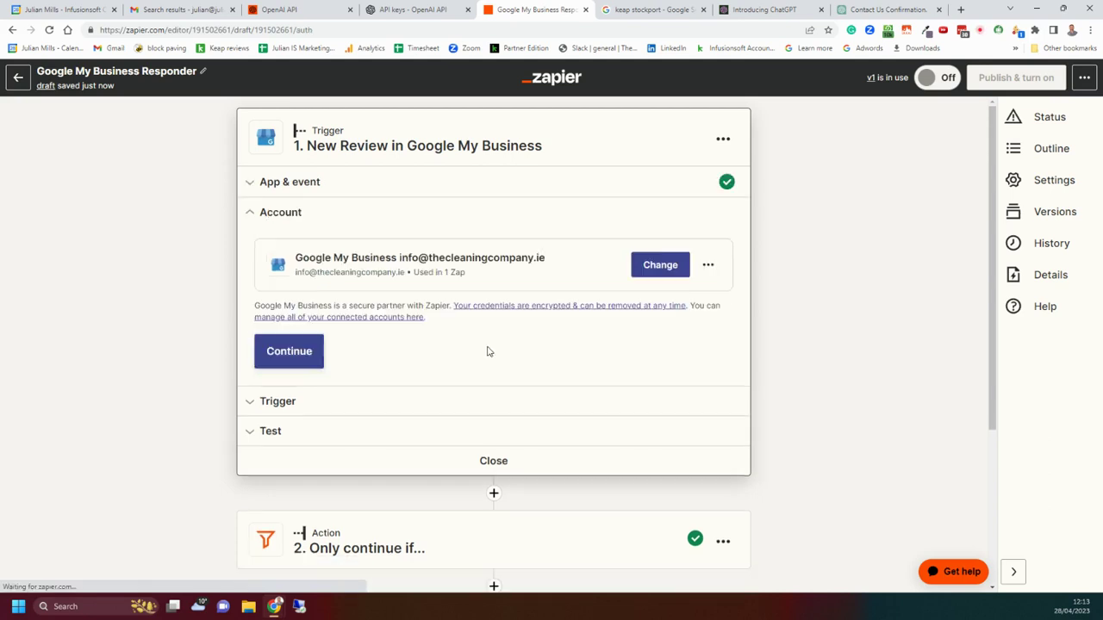
left_click(662, 269)
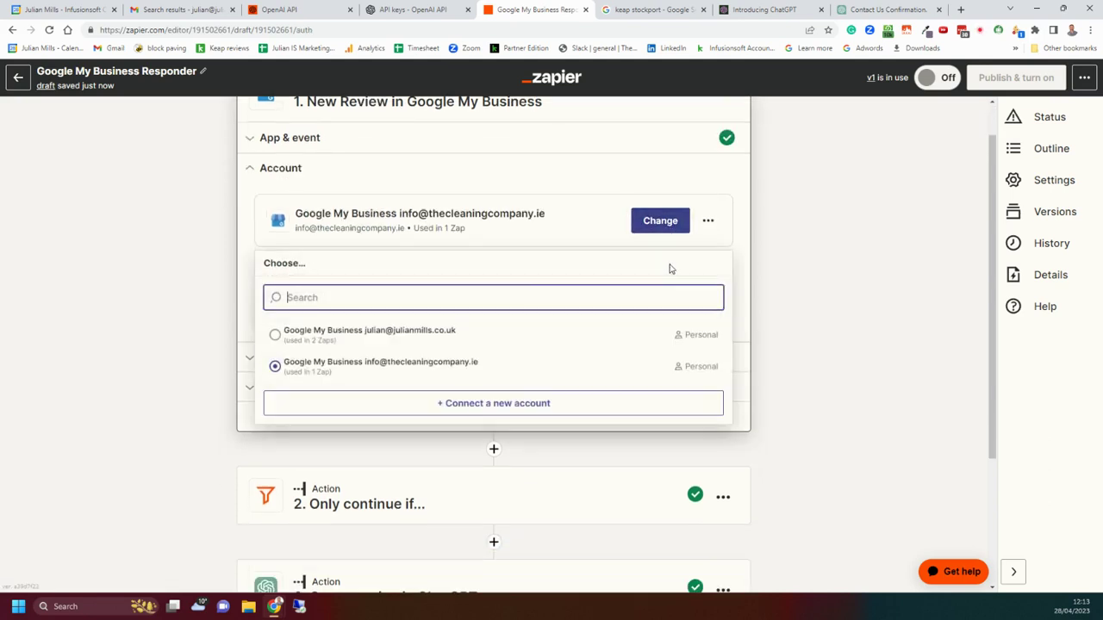
left_click(276, 337)
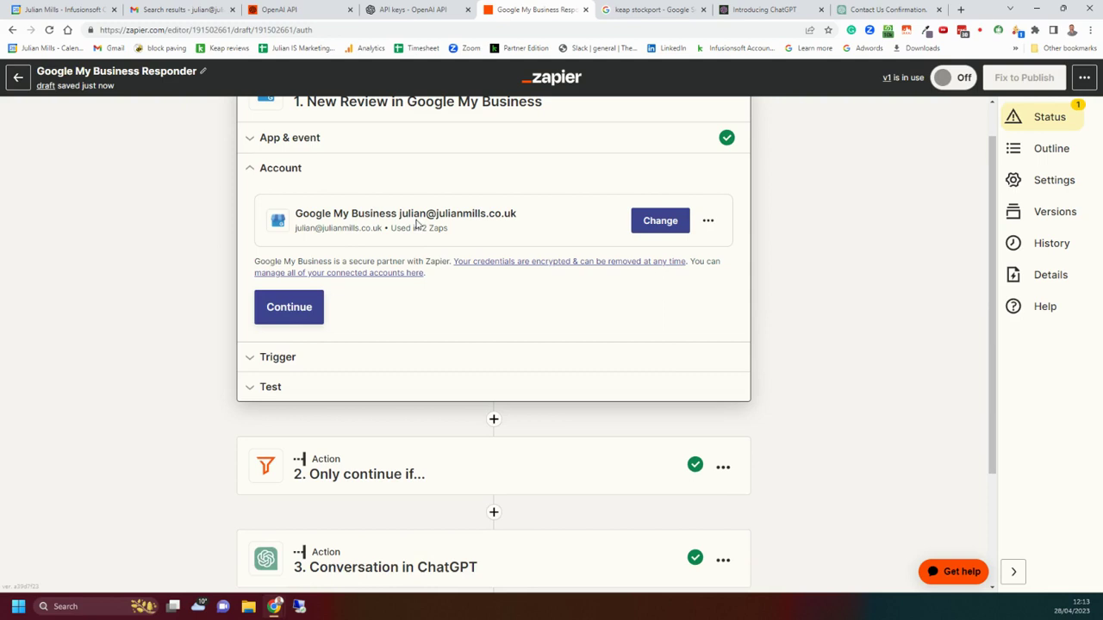
left_click(298, 307)
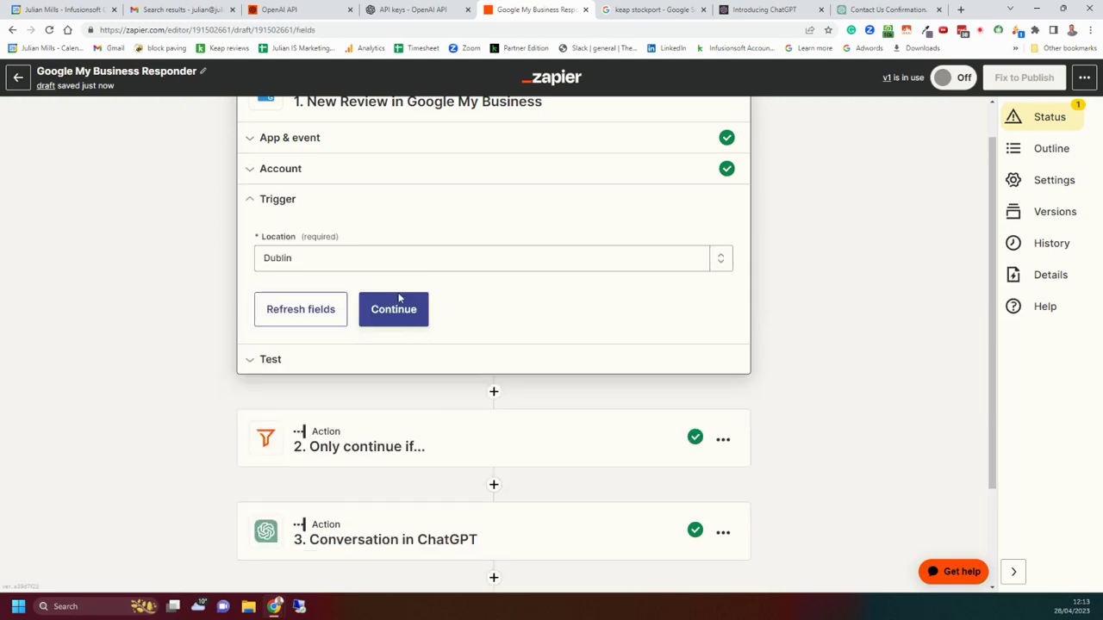
Replace the trigger's Dublin location with the Entrepreneurs Circle Coach & Keap / Infusionsoft Partner business location
left_click(499, 261)
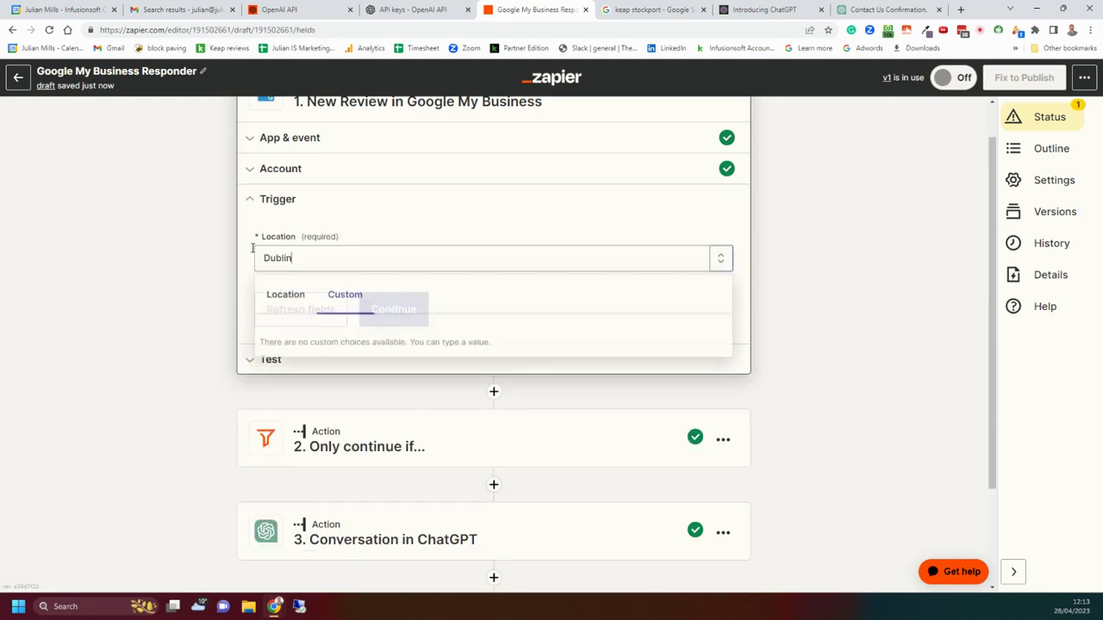
double_click(267, 258)
key("BackSpace")
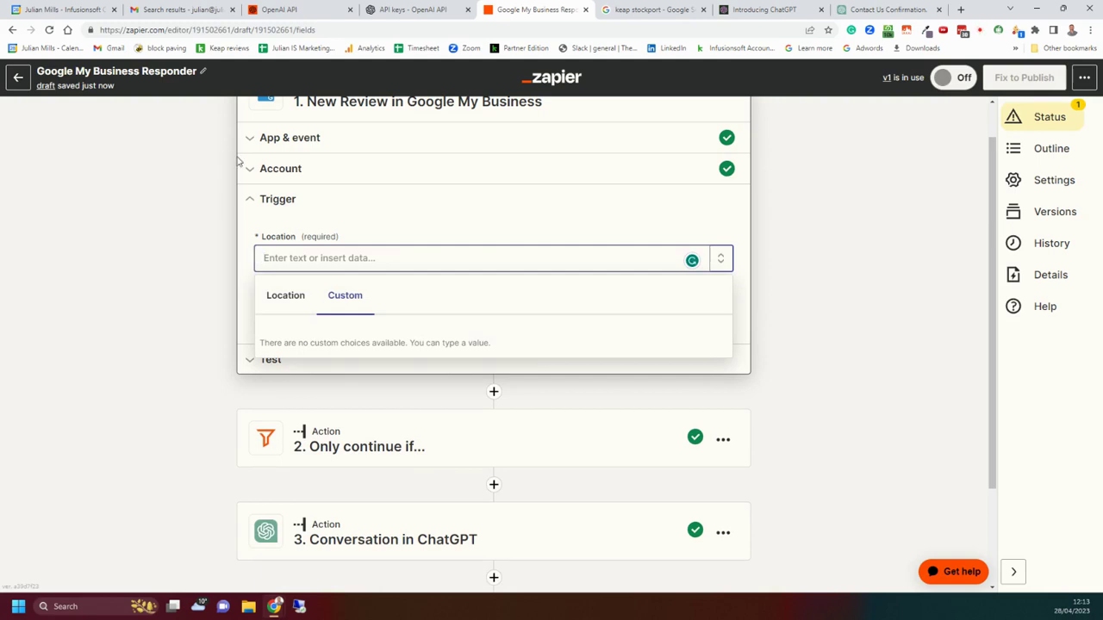
left_click(287, 295)
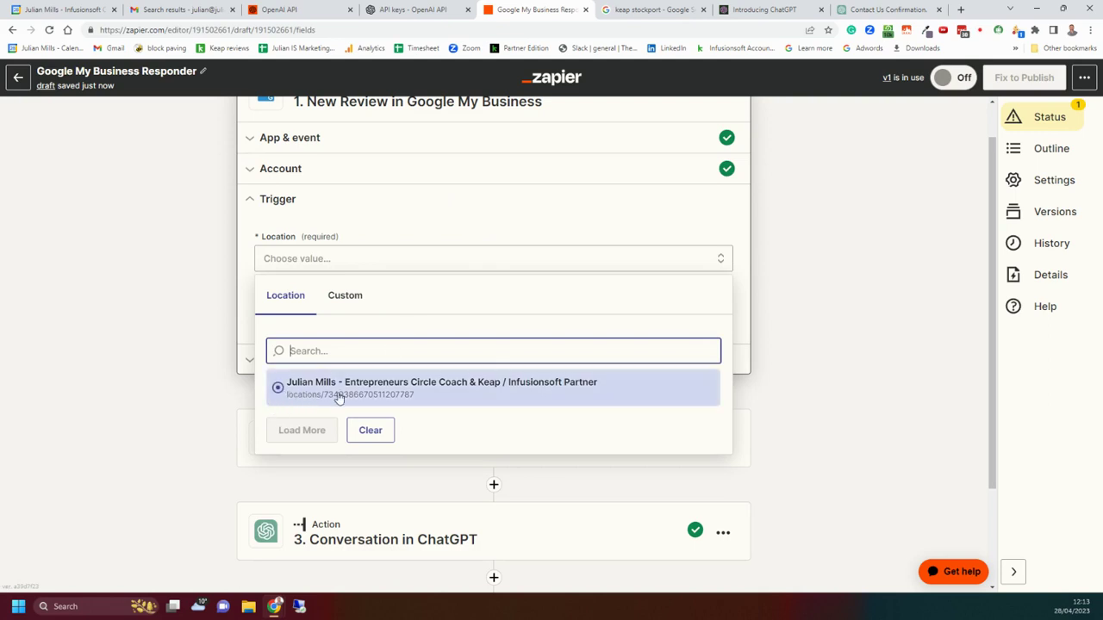
left_click(277, 388)
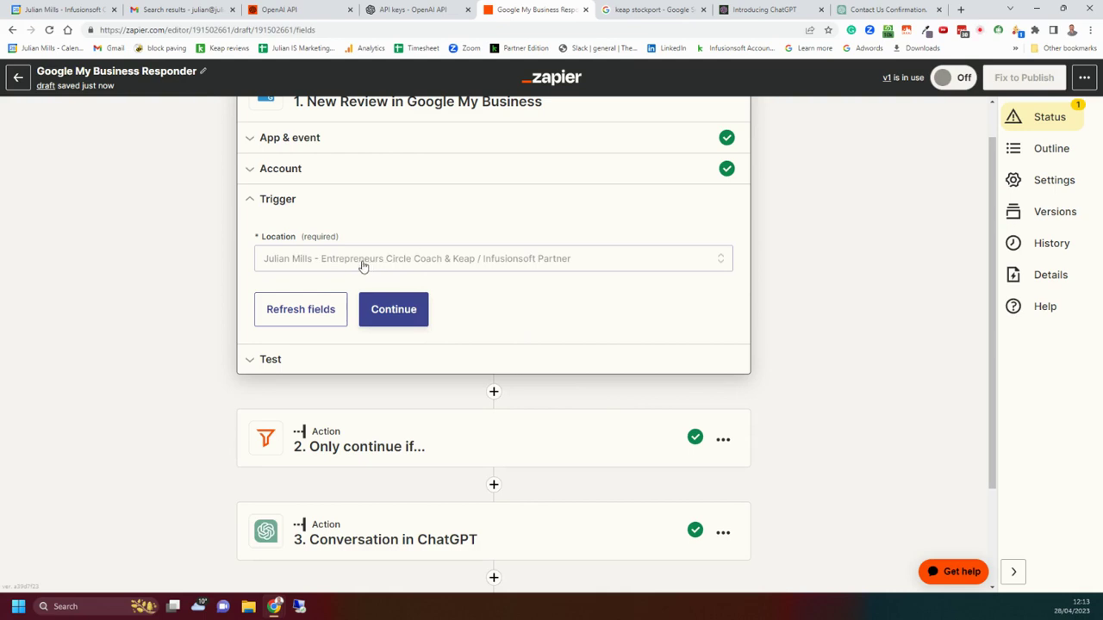
Check the trigger's connected account and its available location and custom choices, keeping the selected business location
left_click(369, 176)
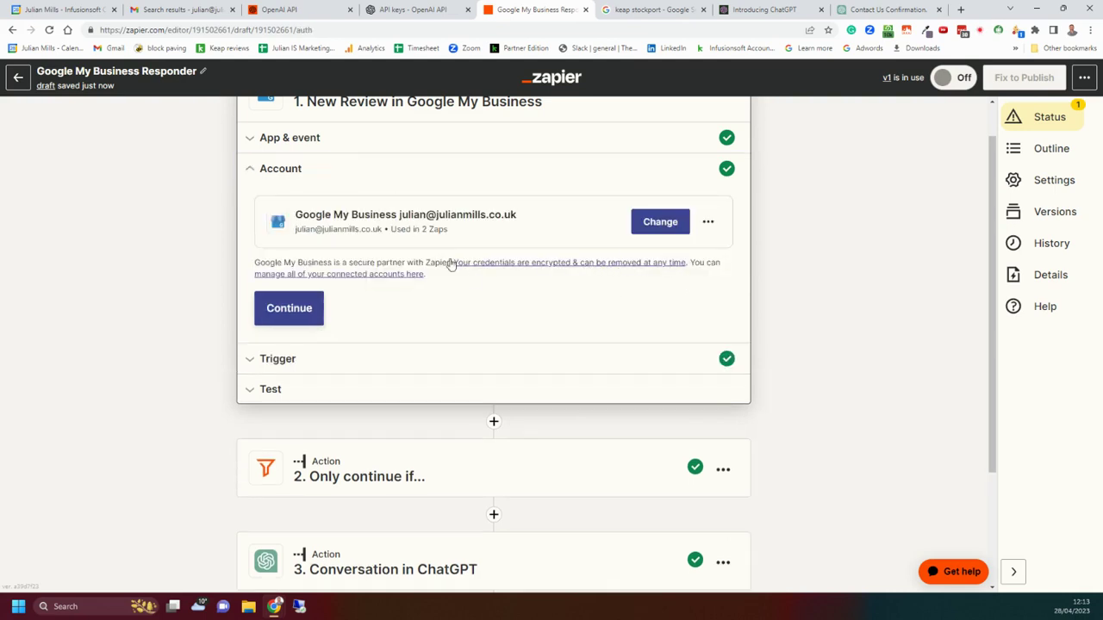
left_click(317, 308)
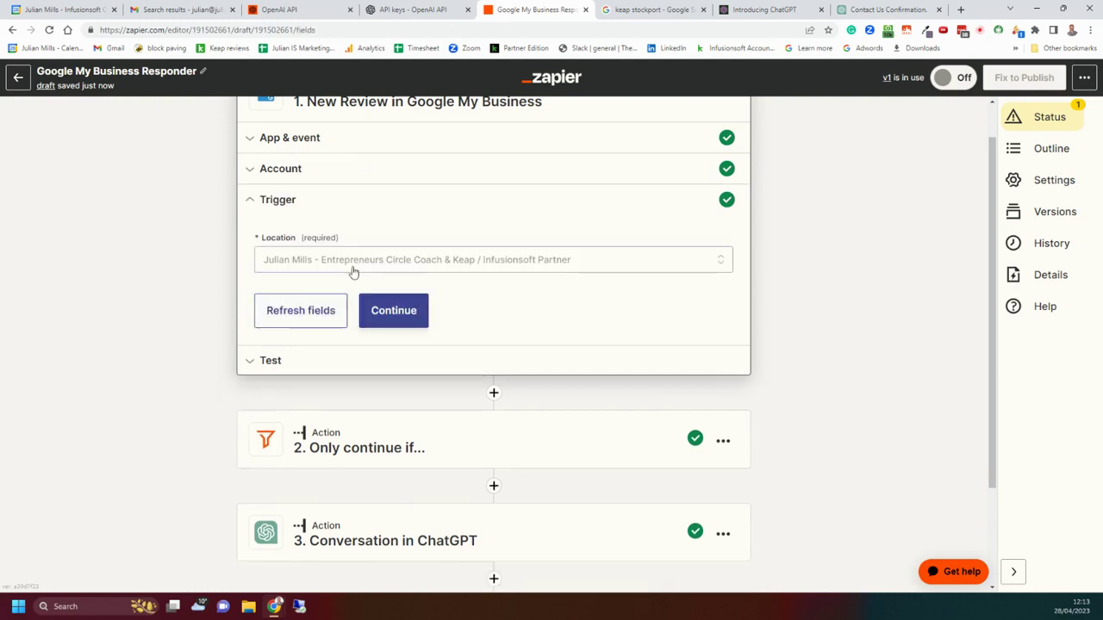
left_click(721, 260)
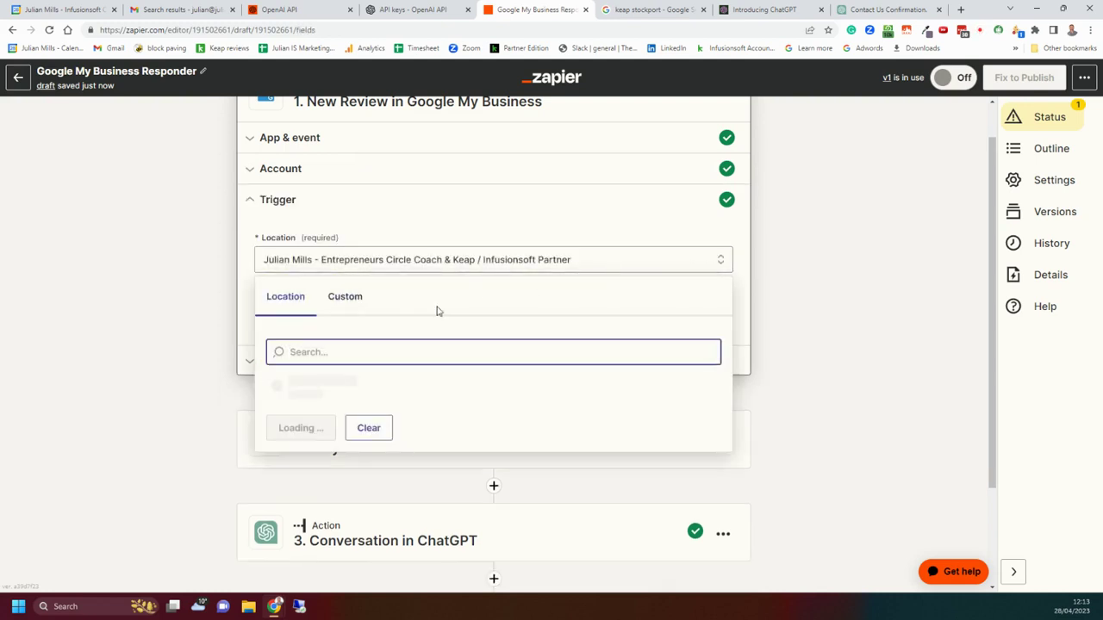
left_click(351, 301)
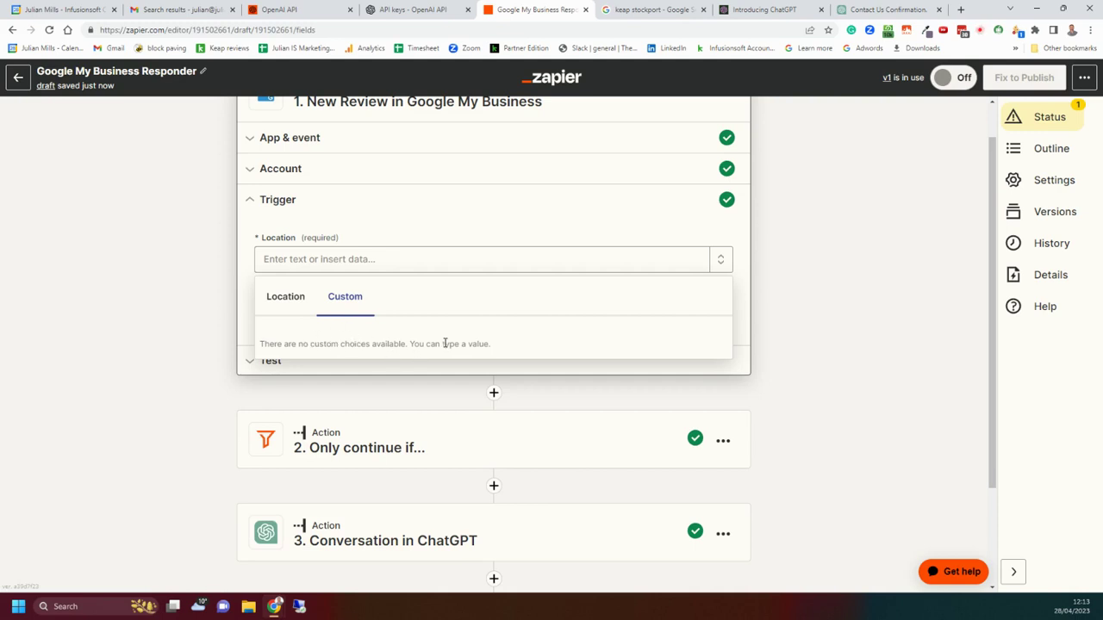
left_click(286, 301)
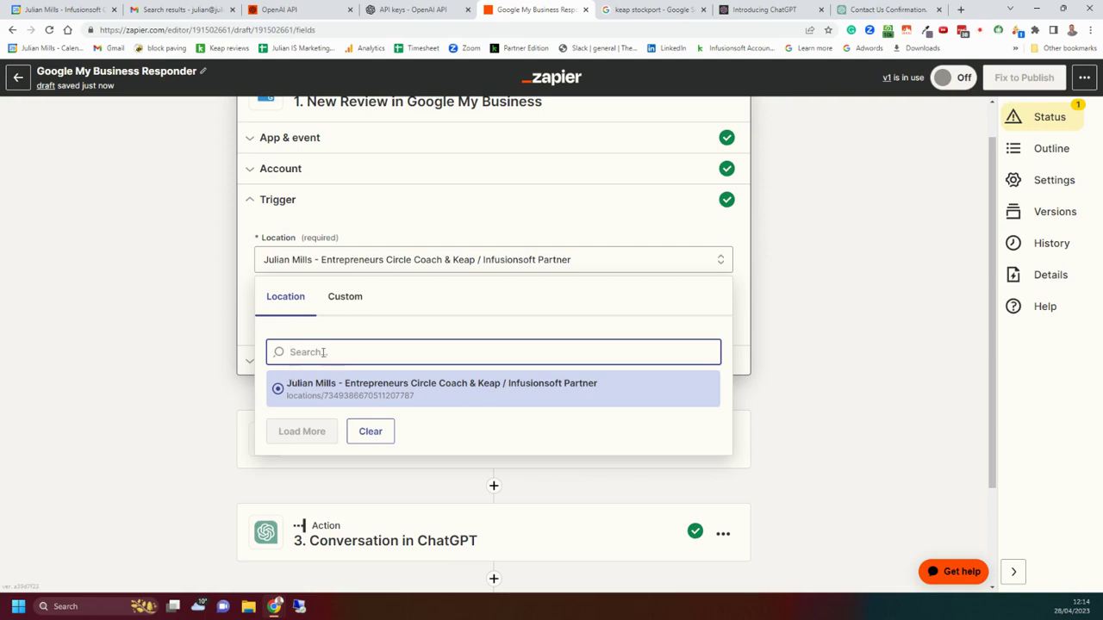
left_click(746, 338)
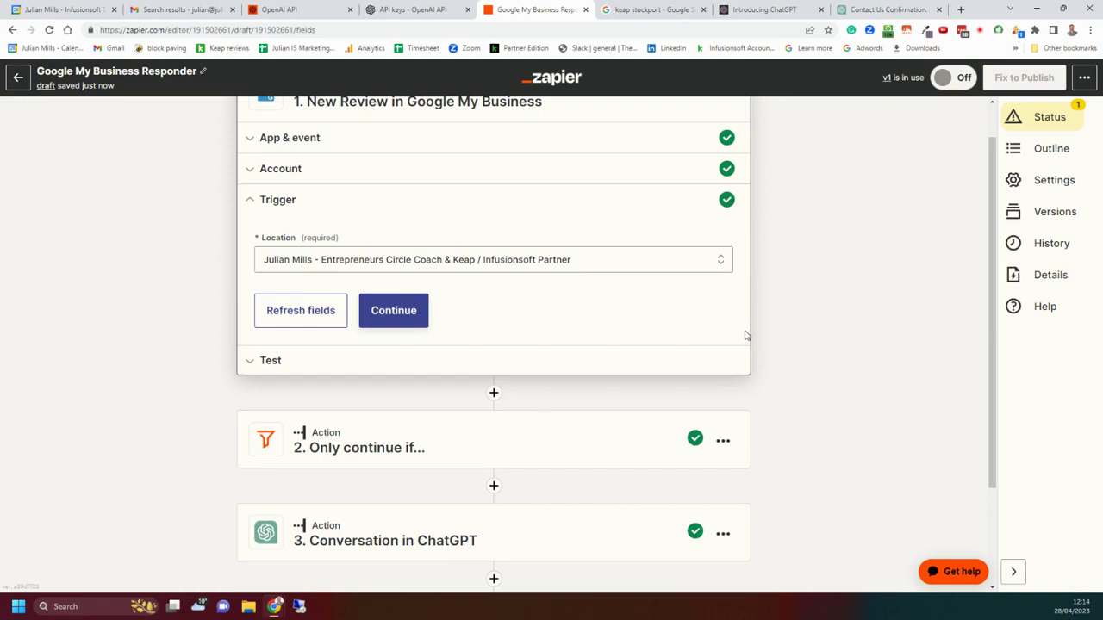
Test the New Review trigger and read through the fields of the sample review
left_click(380, 309)
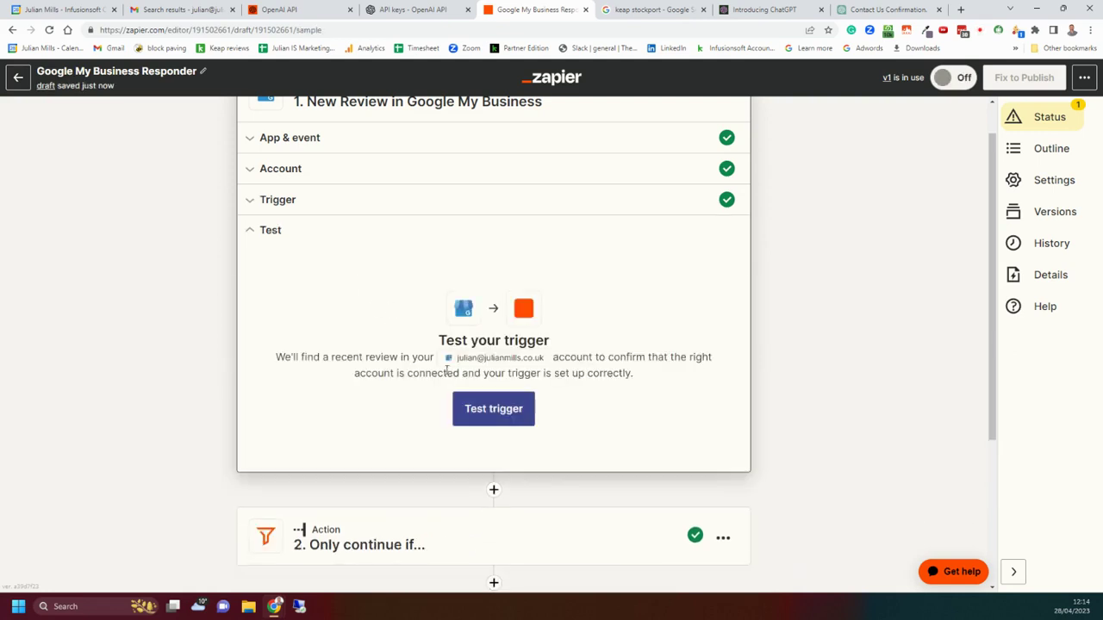
left_click(487, 410)
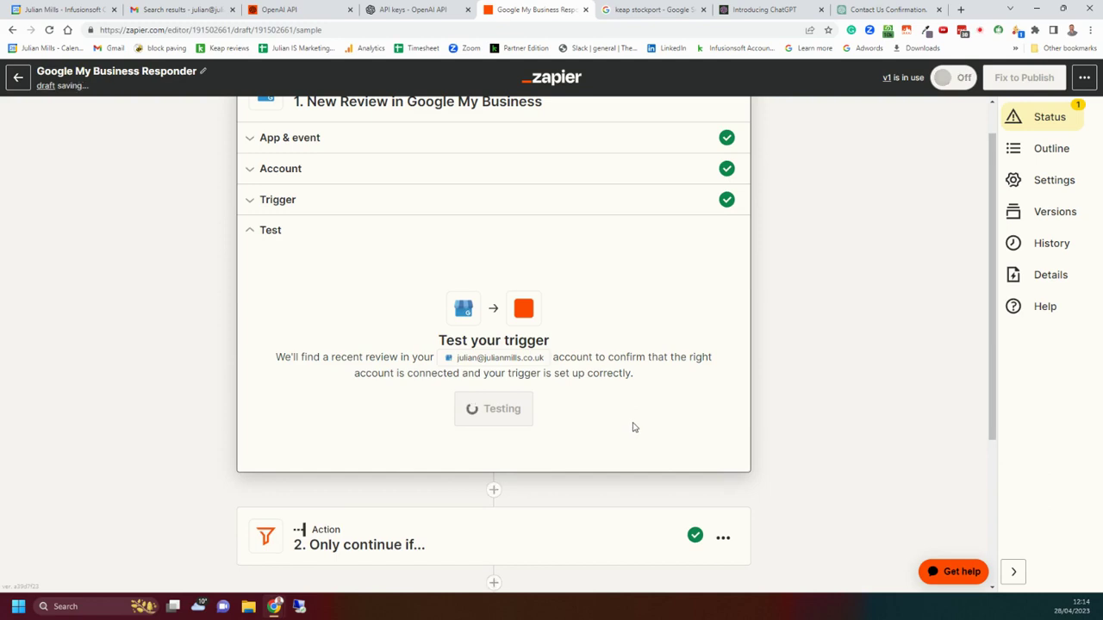
scroll(495, 386, "down", 1)
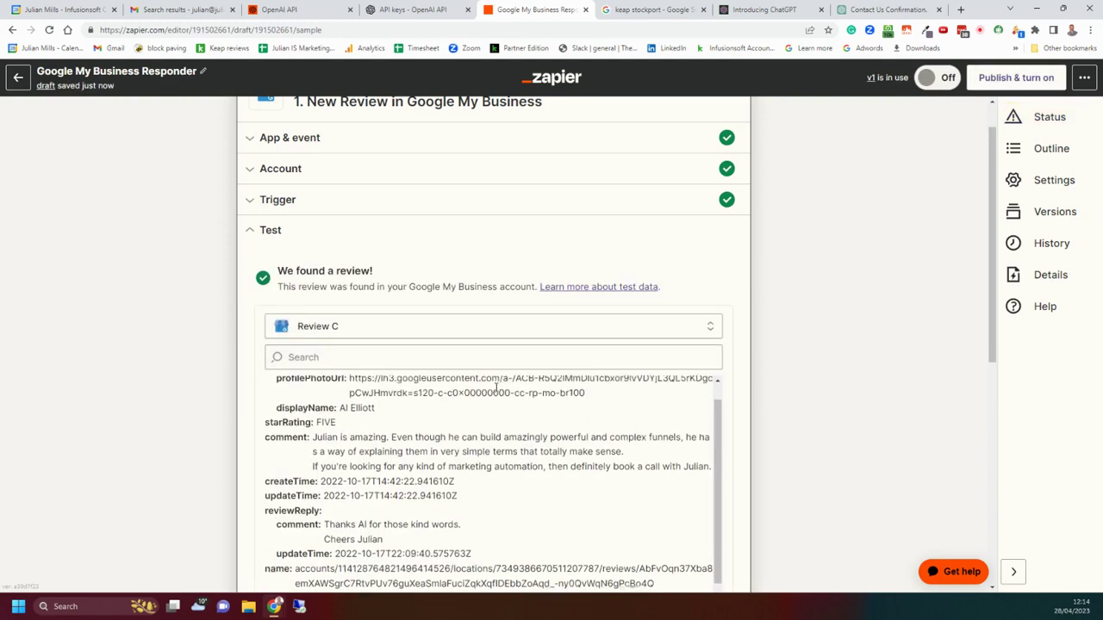
scroll(732, 411, "down", 2)
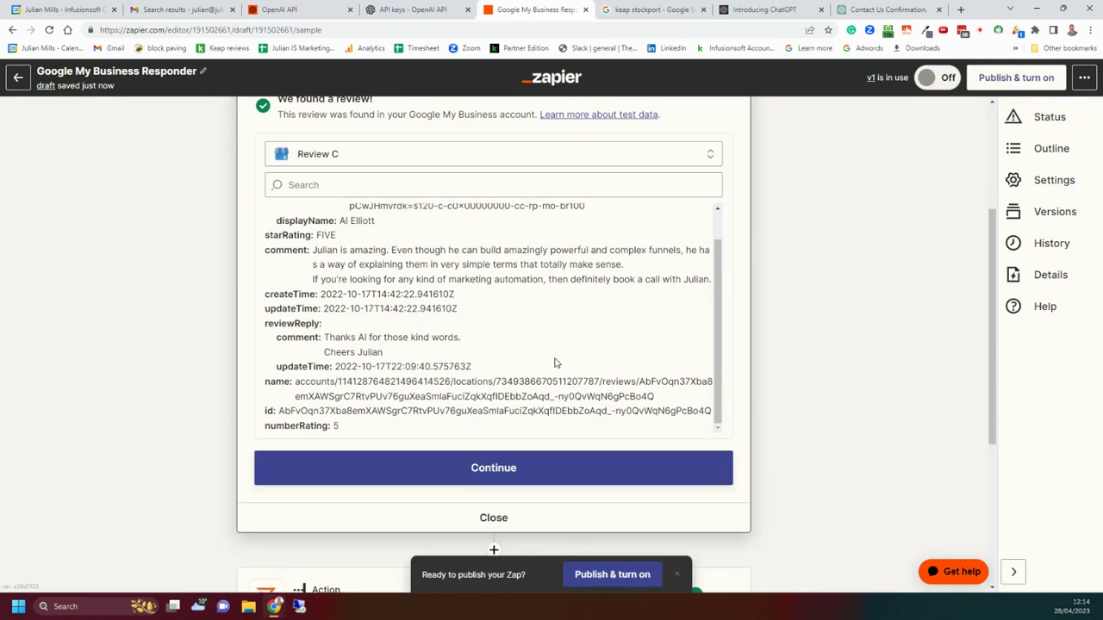
scroll(555, 363, "up", 3)
scroll(472, 317, "up", 1)
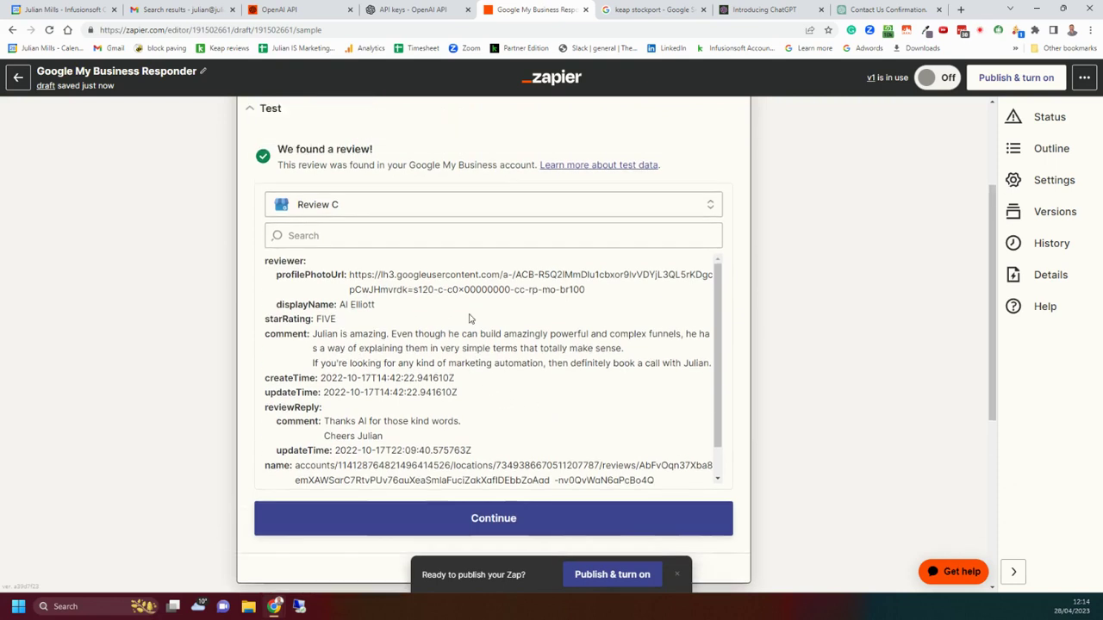
scroll(469, 319, "up", 1)
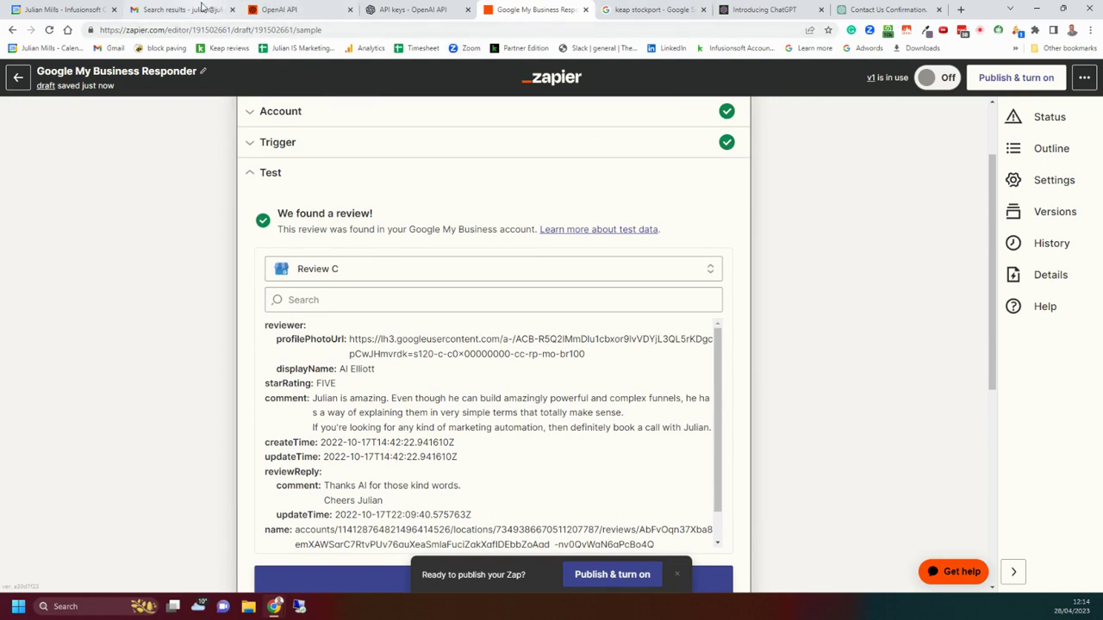
Compare the sample review with the business's reviews in Google Search and accept it as the trigger's test data in Zapier
left_click(651, 9)
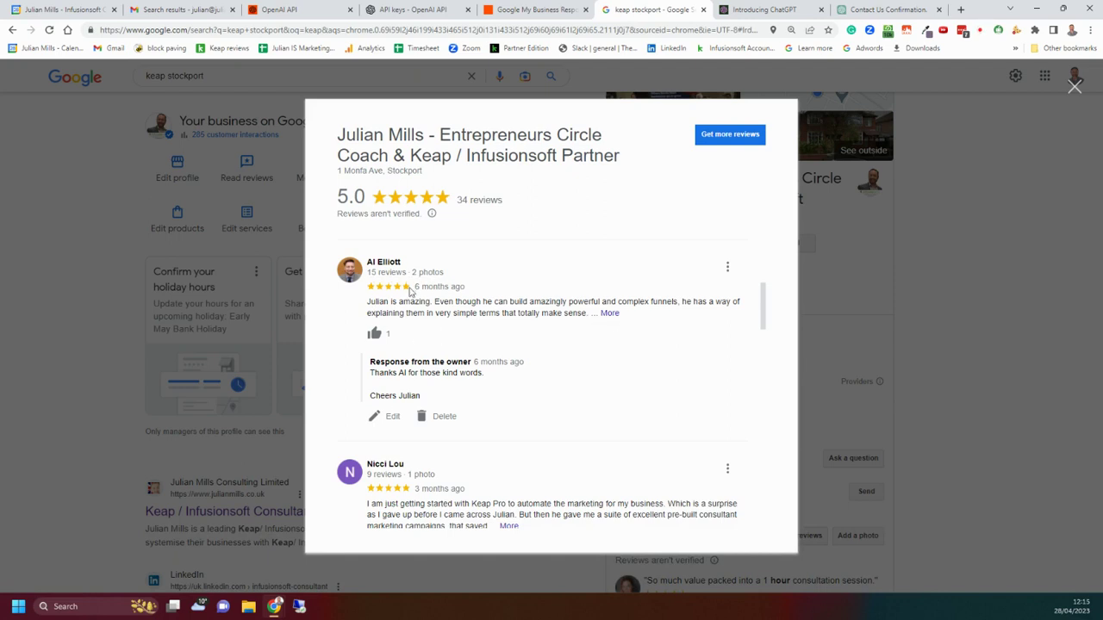
left_click(541, 9)
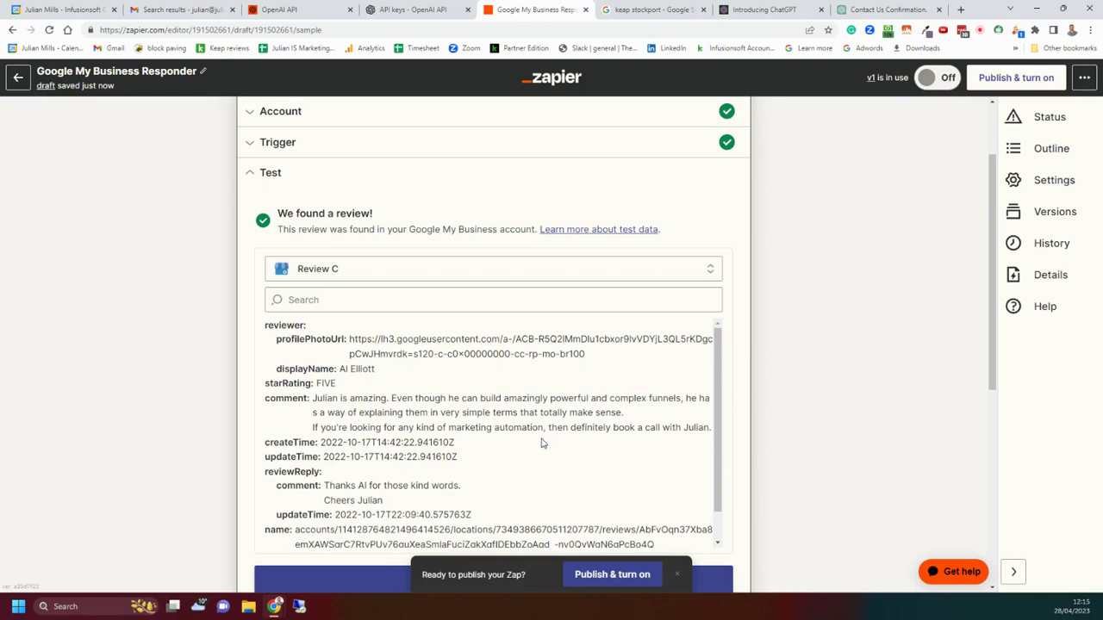
scroll(472, 423, "down", 5)
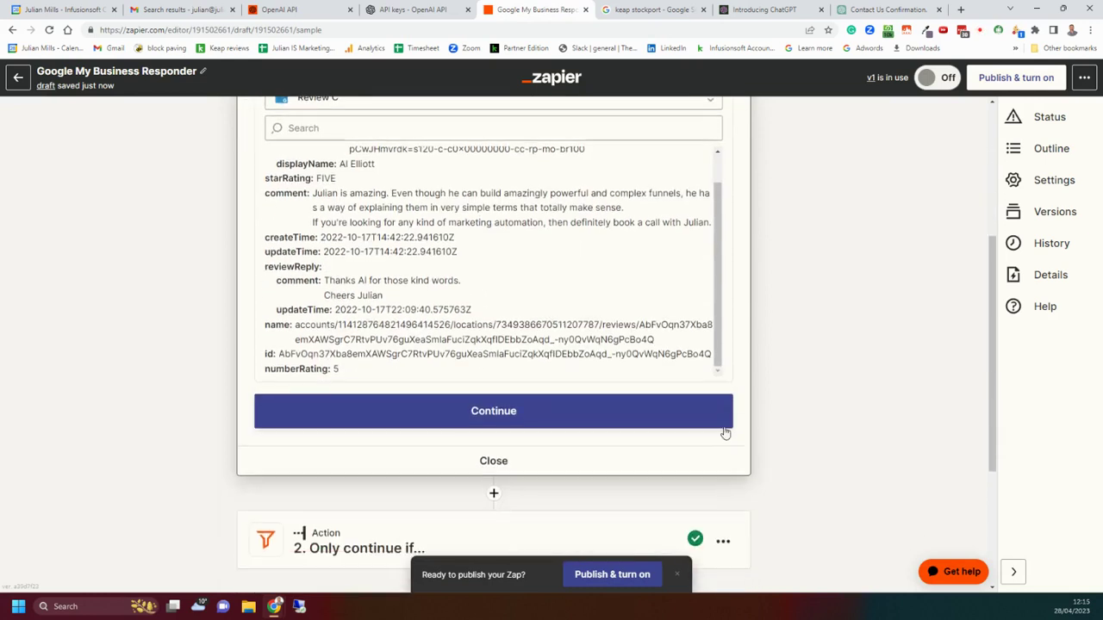
left_click(517, 414)
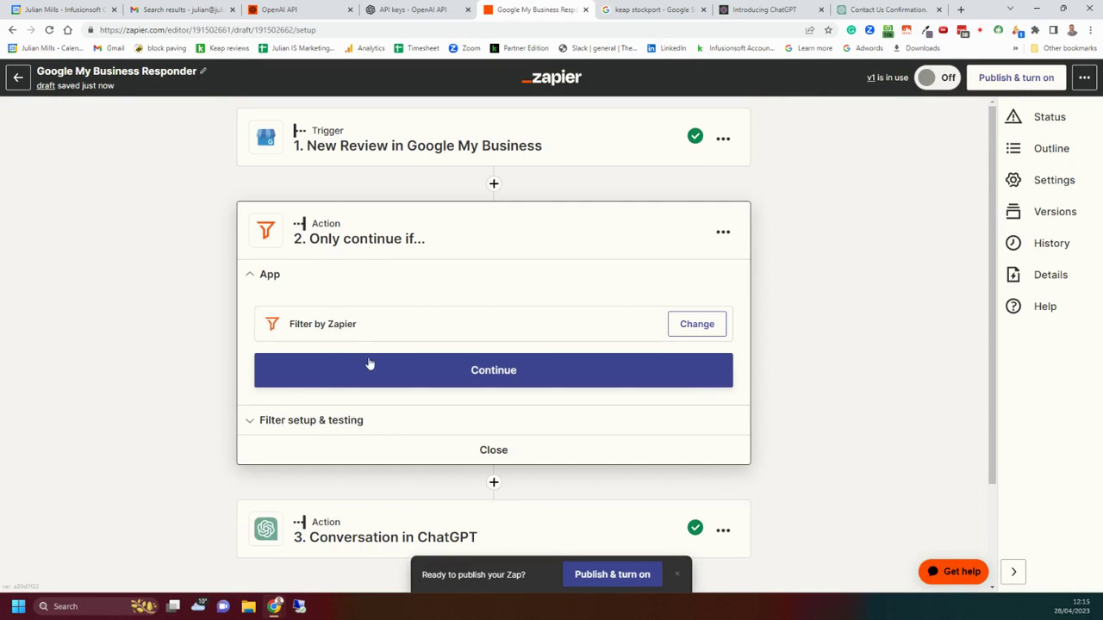
Keep Filter by Zapier with its conditions that Star Rating contains FIVE or FOUR, and complete the filter step
left_click(476, 372)
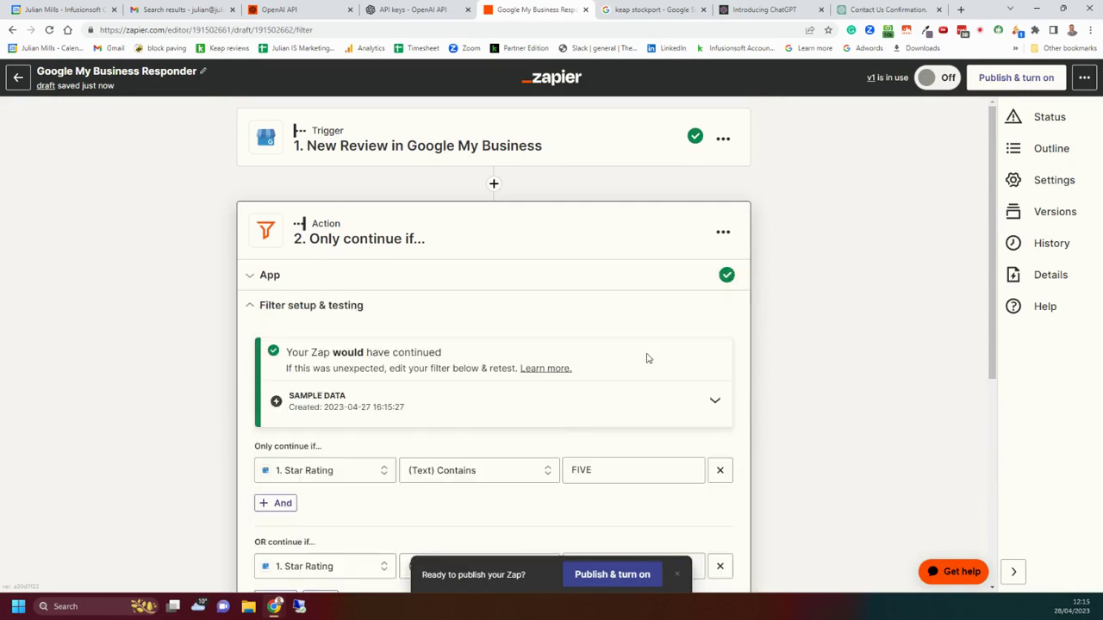
scroll(616, 336, "down", 2)
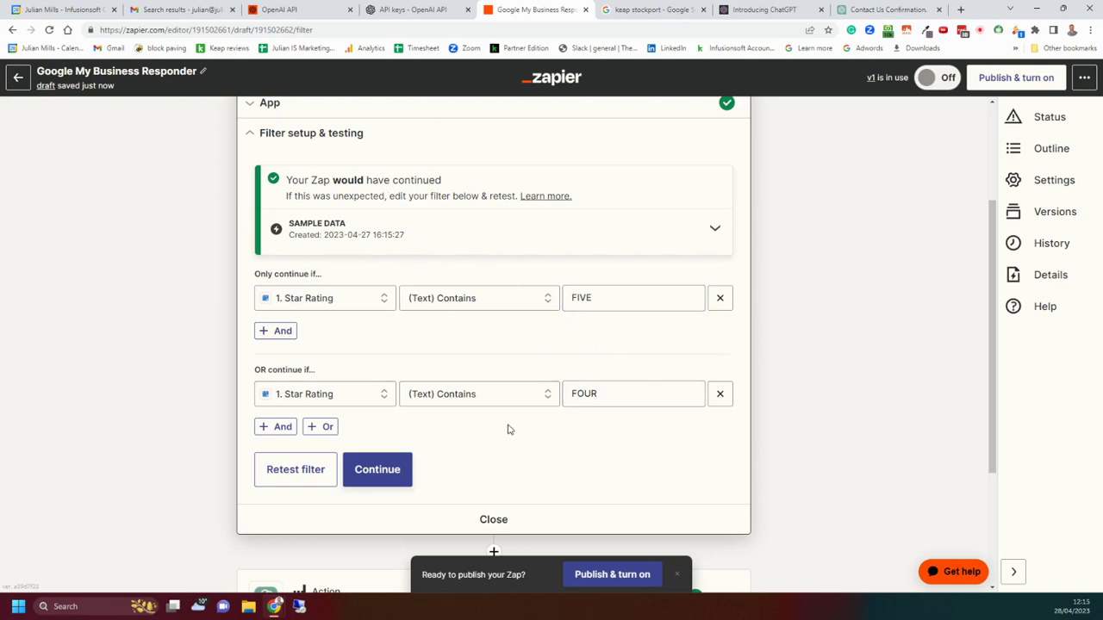
left_click(389, 470)
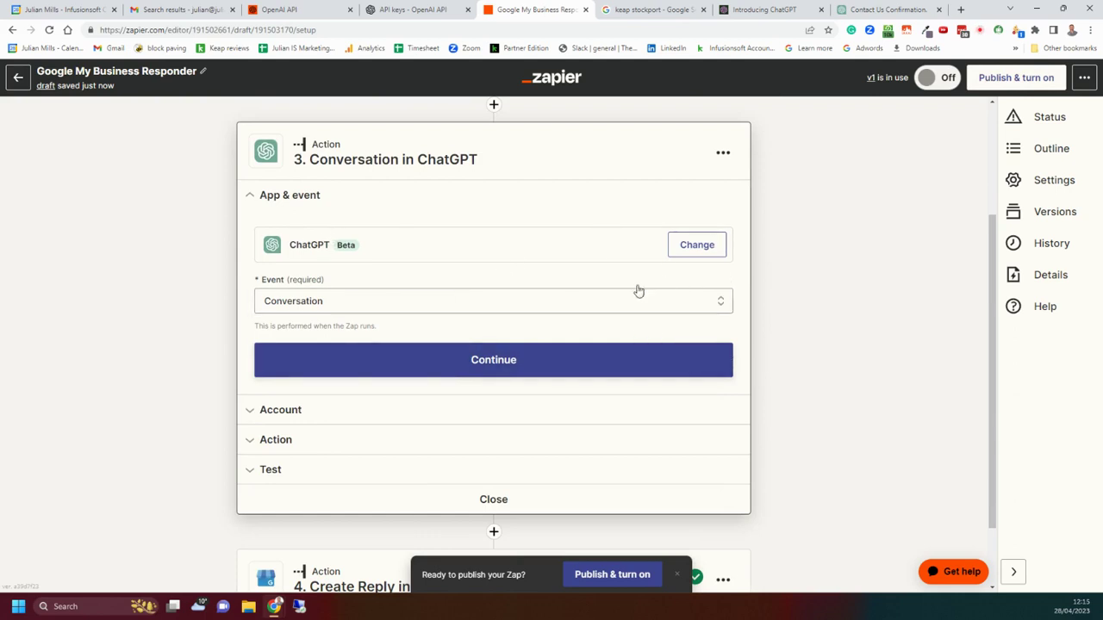
Keep ChatGPT with the Conversation event and the connected ChatGPT account for the third step
left_click(694, 249)
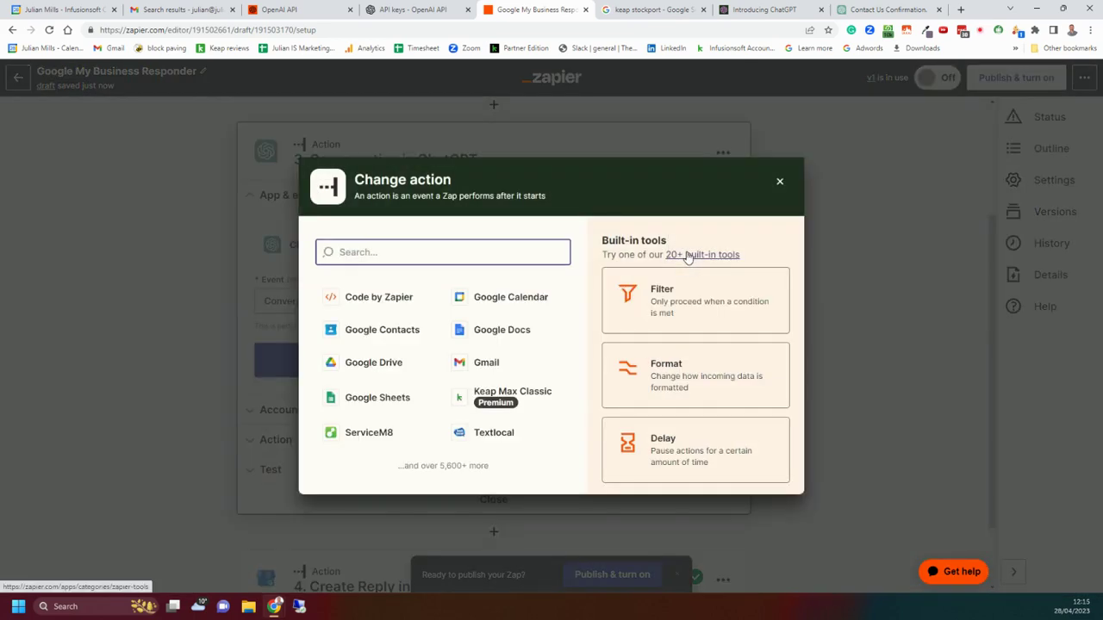
left_click(780, 181)
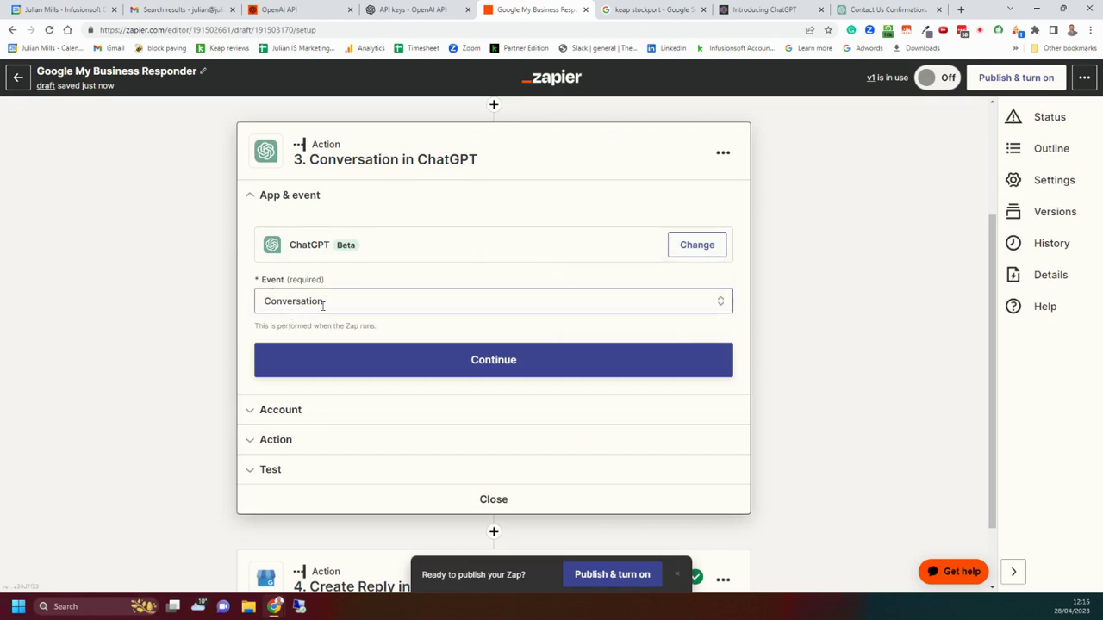
left_click(527, 371)
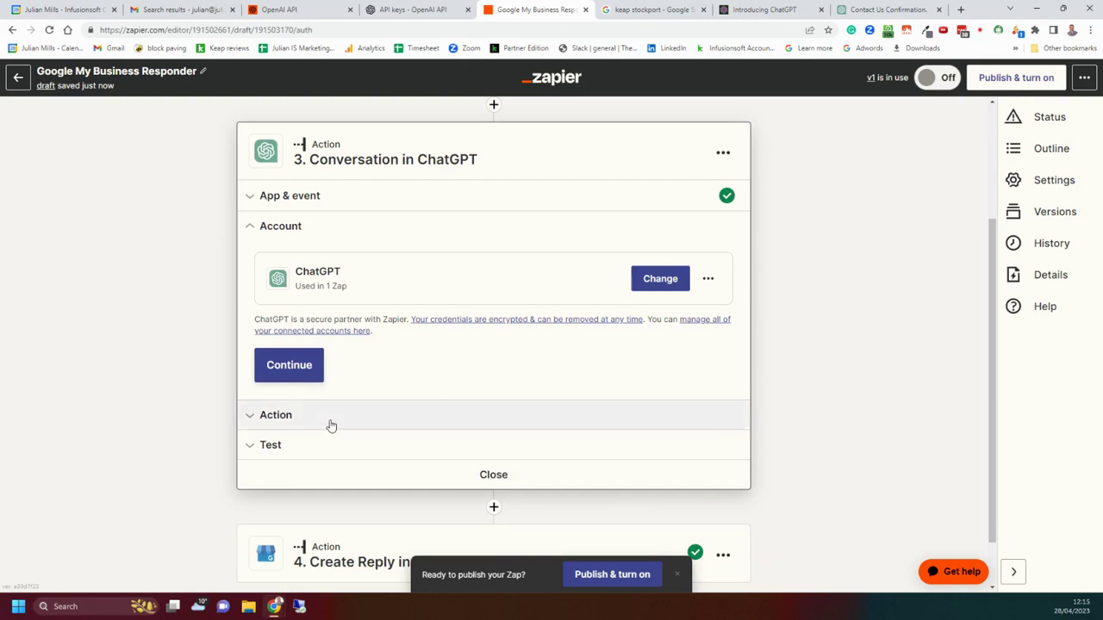
left_click(295, 373)
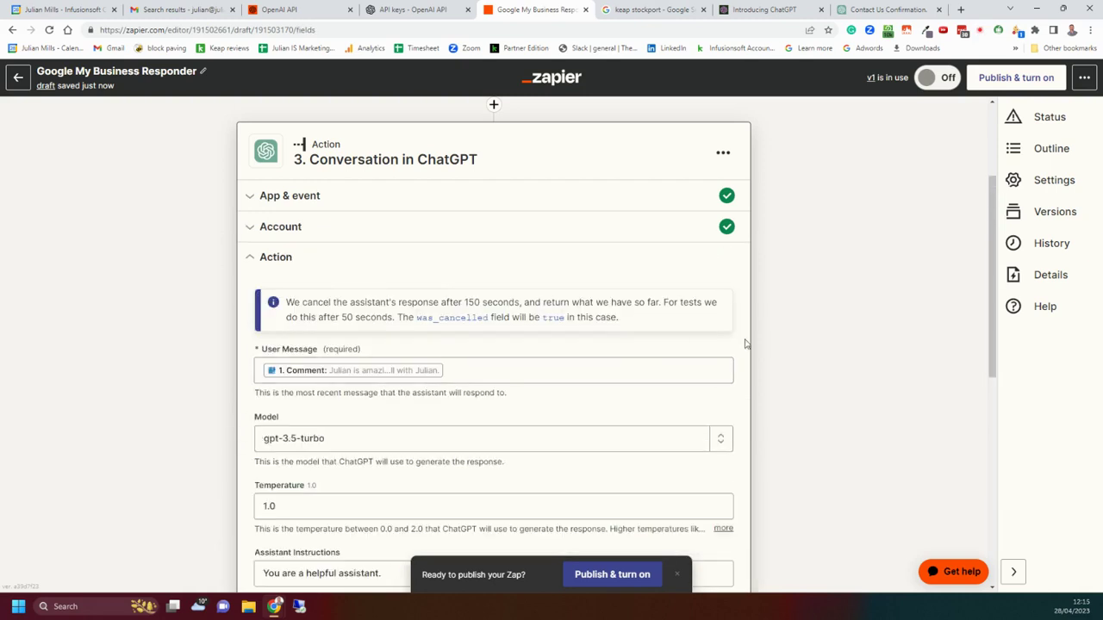
Review the ChatGPT action's user message, model, temperature, assistant instructions, names and memory key, and accept them
scroll(810, 341, "down", 2)
scroll(798, 335, "up", 1)
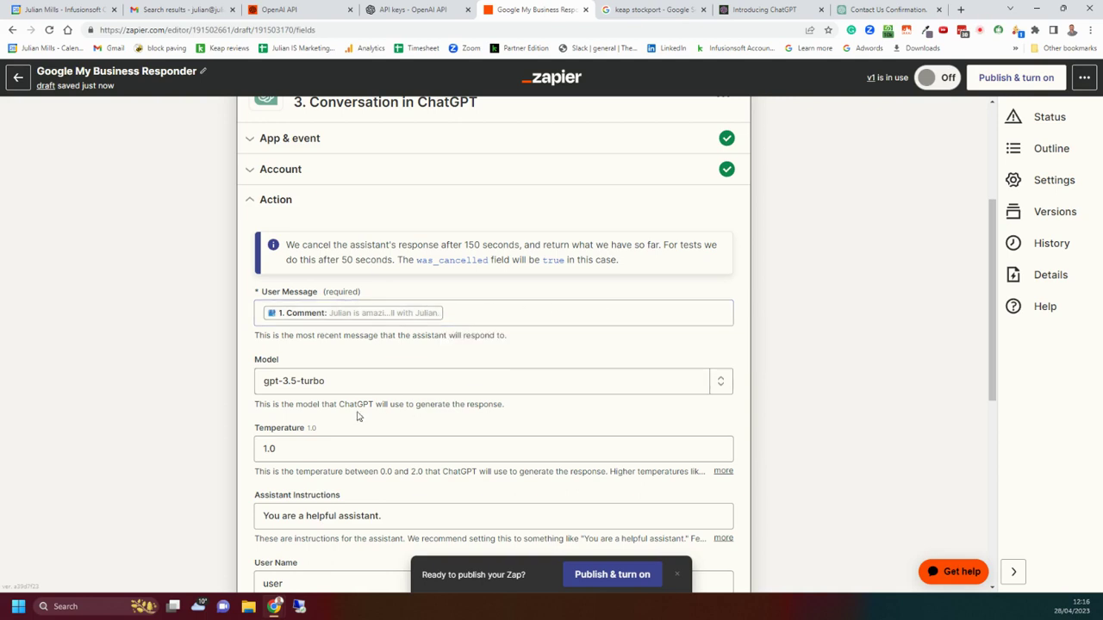
scroll(344, 420, "down", 1)
scroll(344, 420, "down", 5)
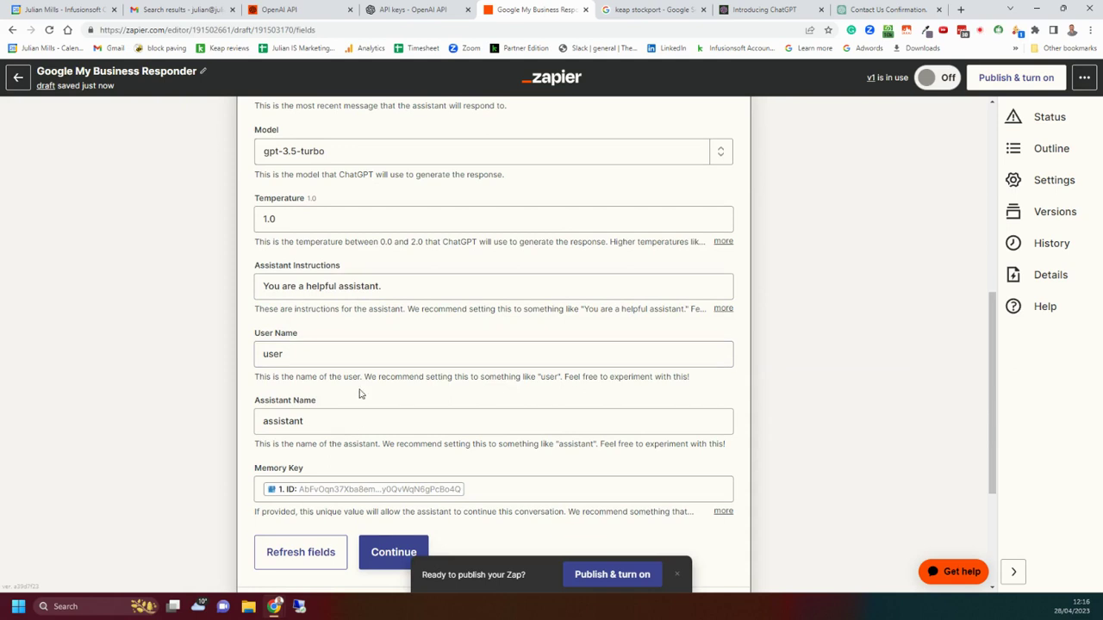
scroll(361, 394, "down", 3)
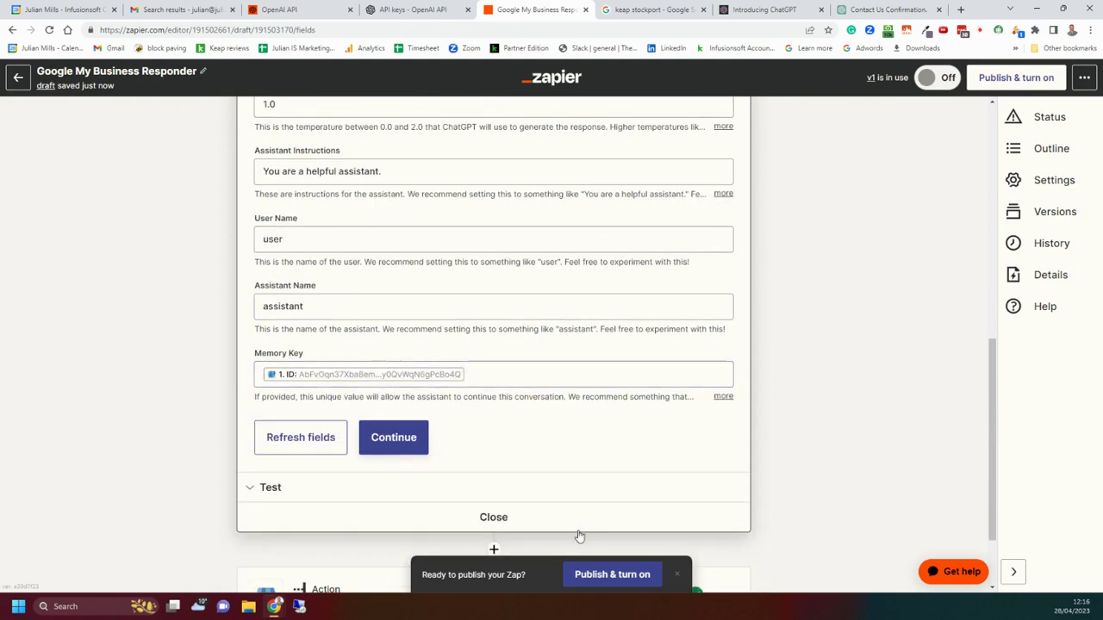
left_click(394, 438)
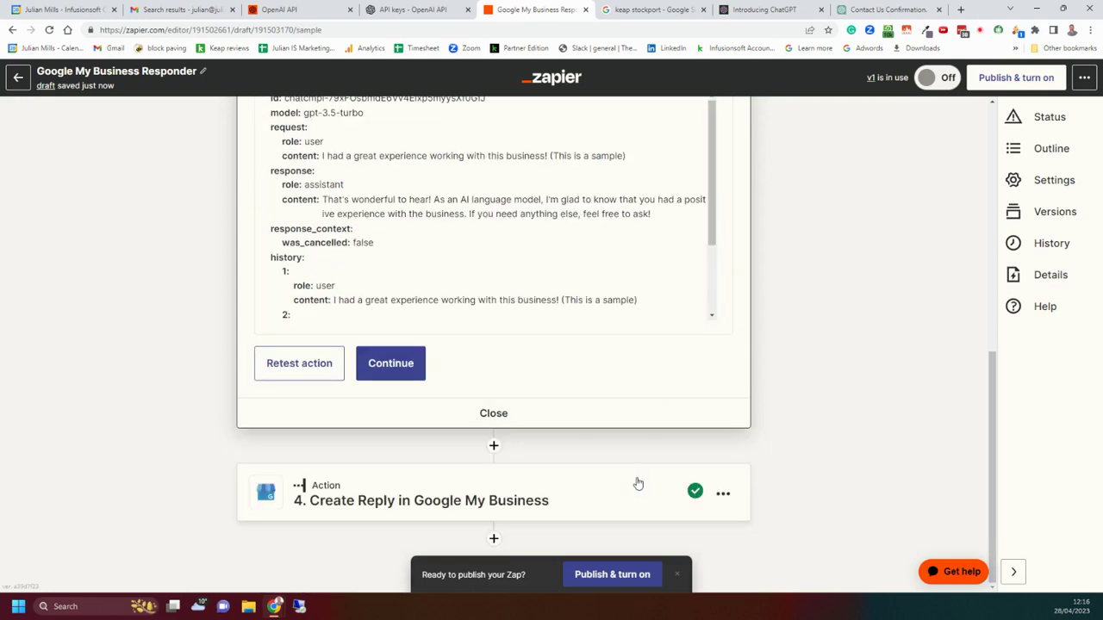
Retest the ChatGPT conversation action with the sample review and proceed to the reply step
scroll(534, 371, "up", 3)
left_click(319, 474)
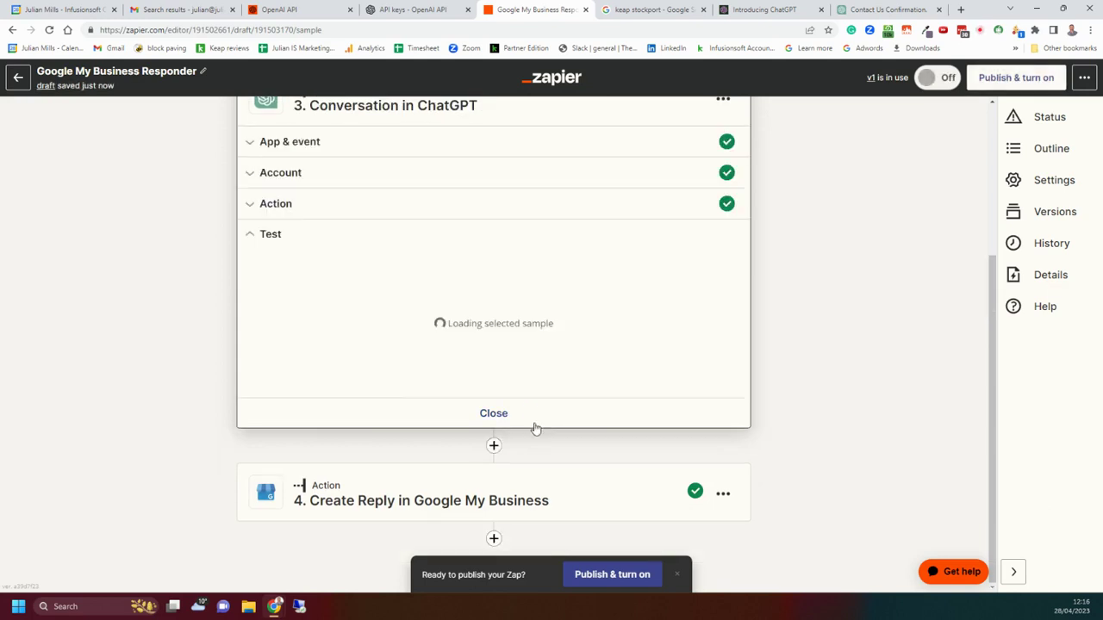
left_click(376, 478)
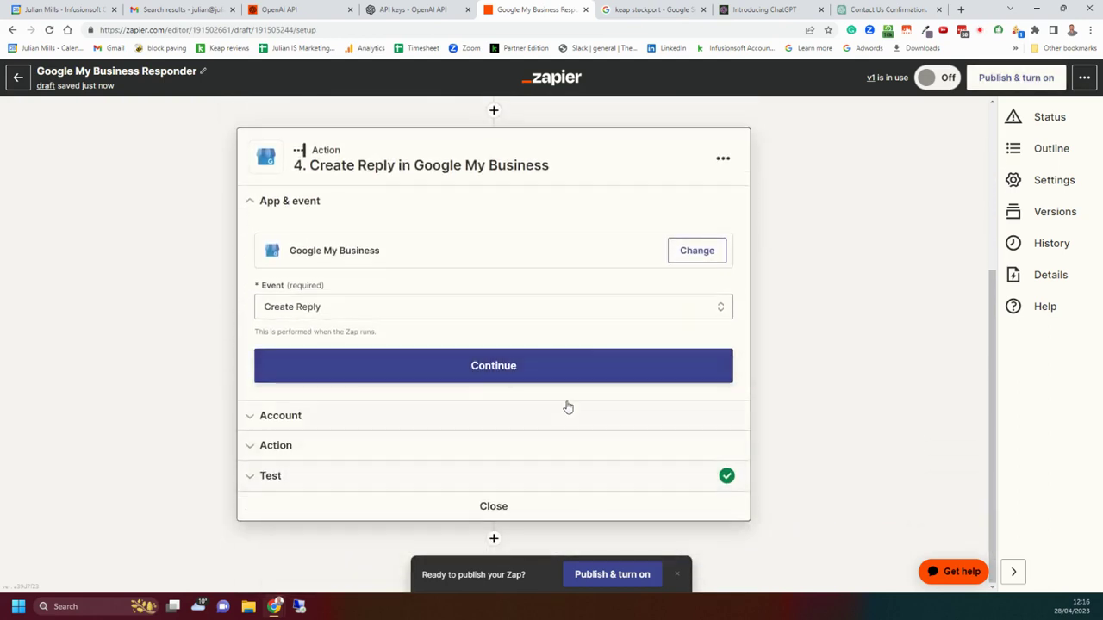
Reopen the ChatGPT conversation step's test and examine the generated reply and the conversation history
scroll(556, 406, "up", 2)
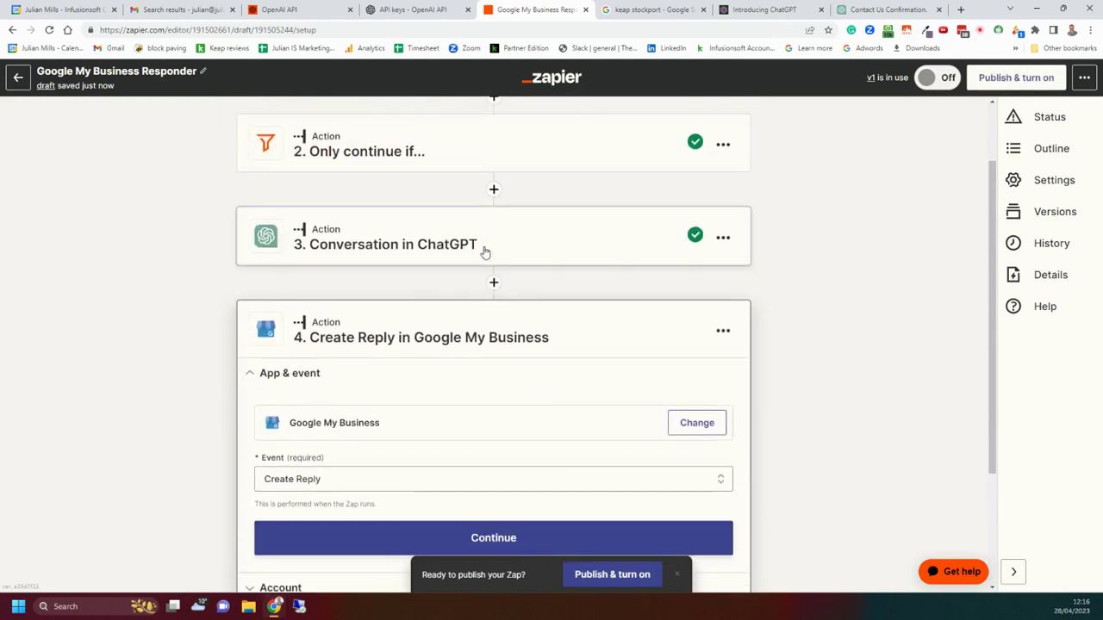
left_click(485, 251)
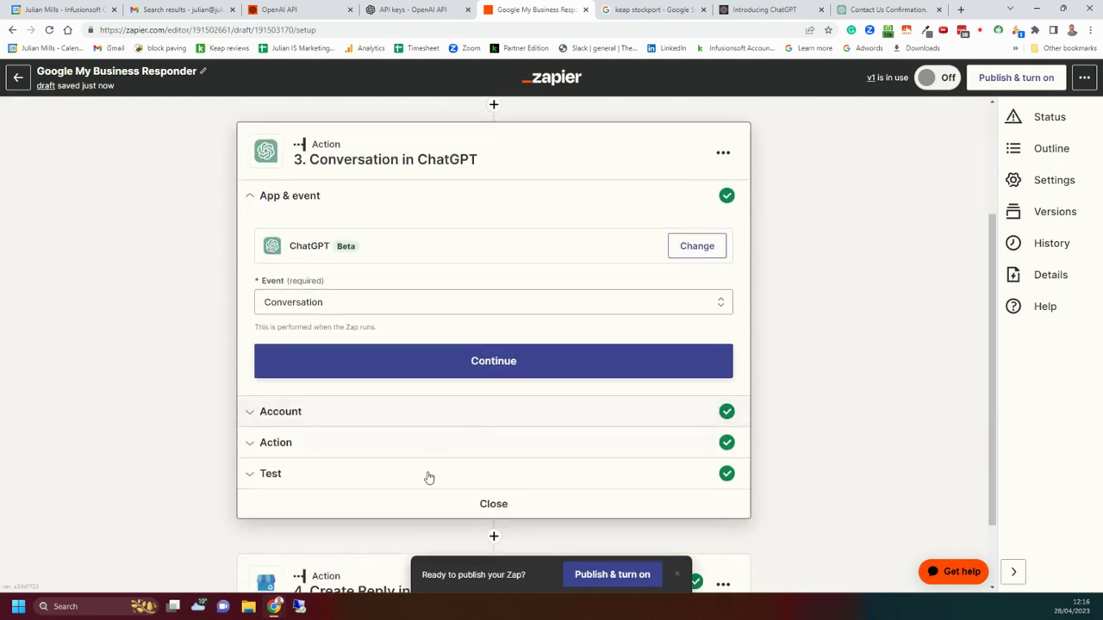
left_click(435, 481)
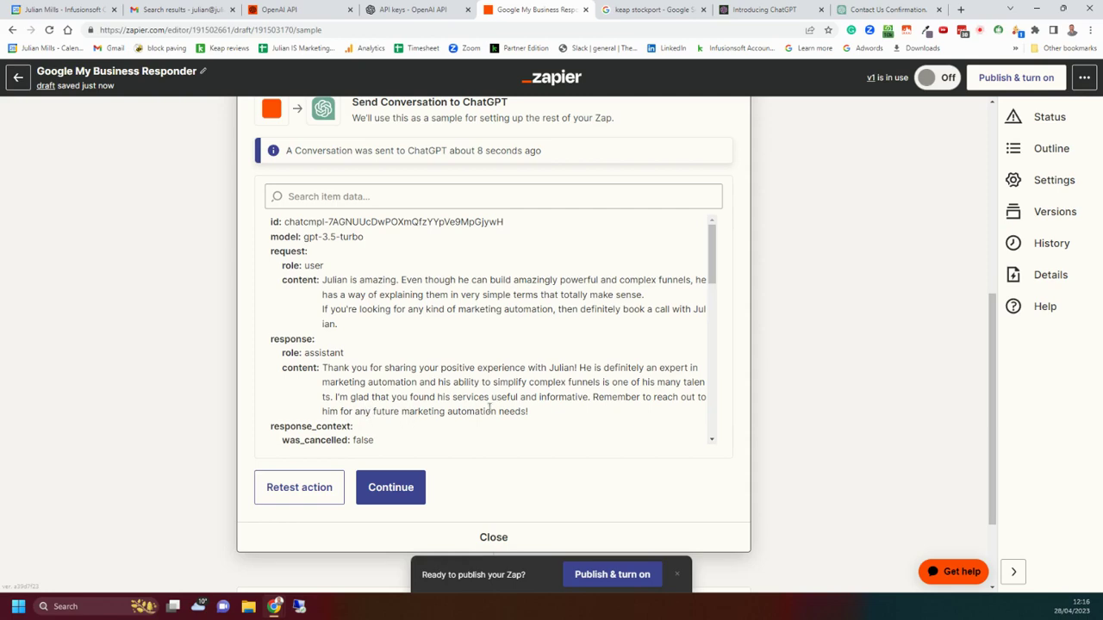
scroll(490, 407, "down", 5)
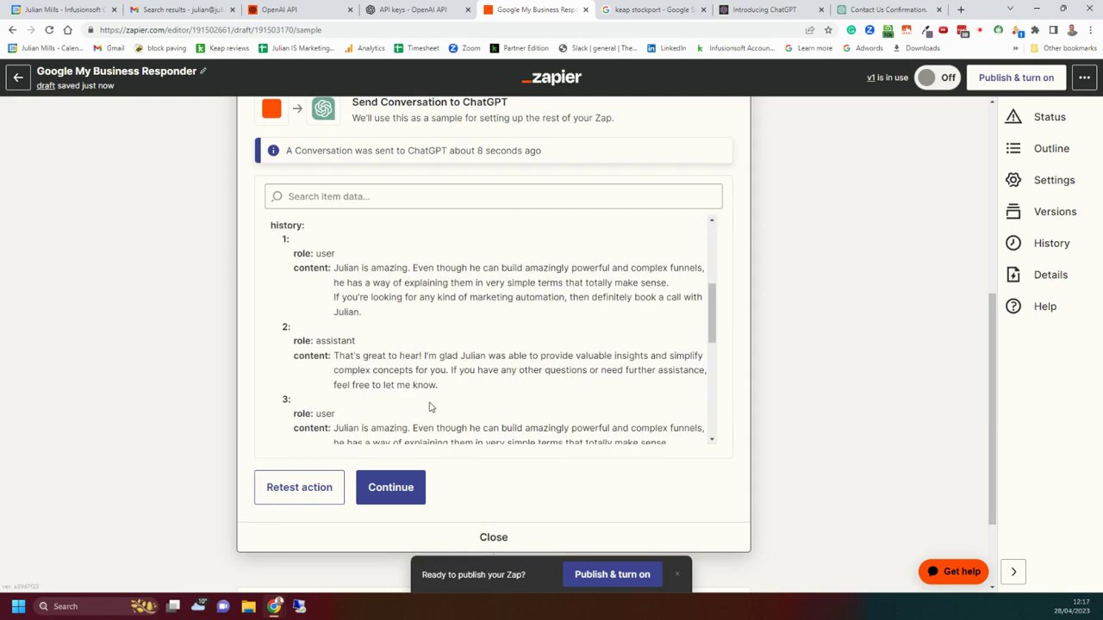
Proceed to the fourth step and keep Google My Business with the Create Reply event and the connected account
left_click(388, 487)
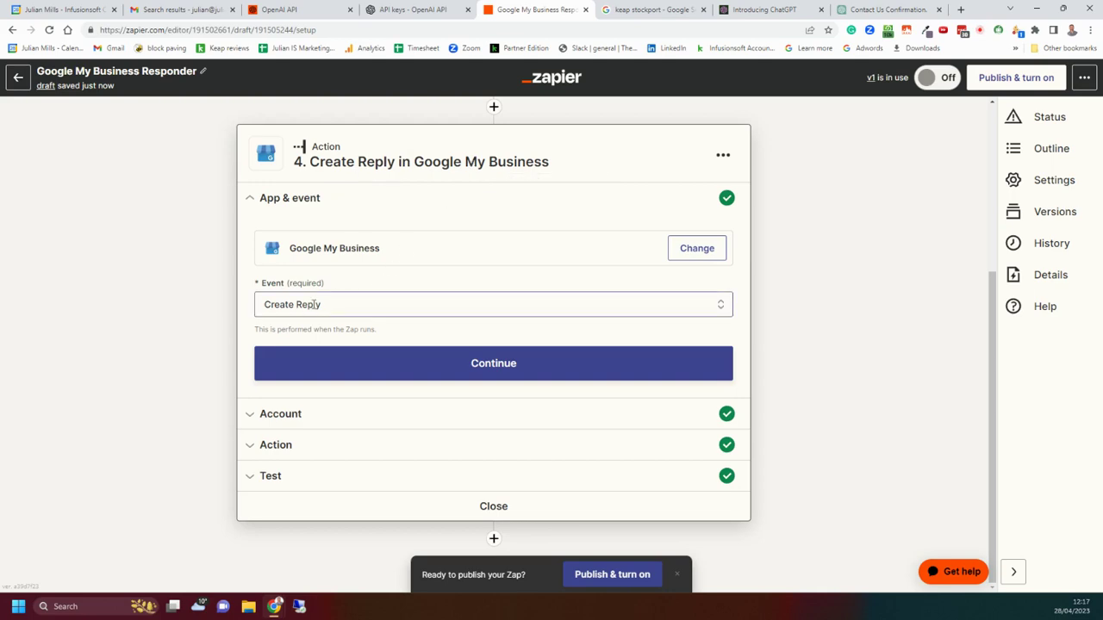
left_click(697, 249)
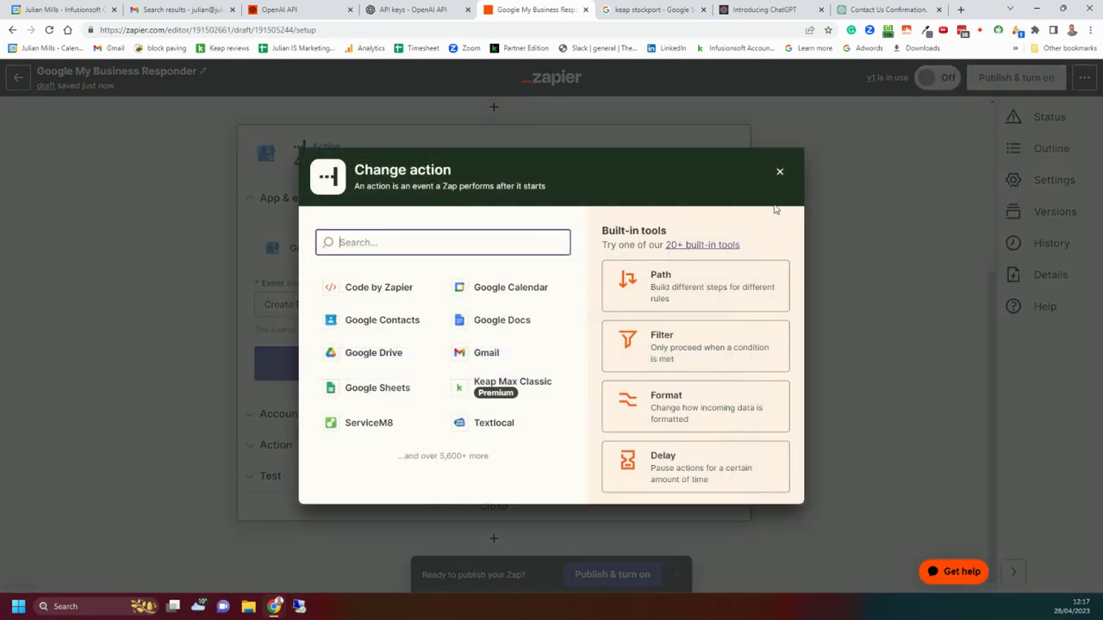
left_click(780, 171)
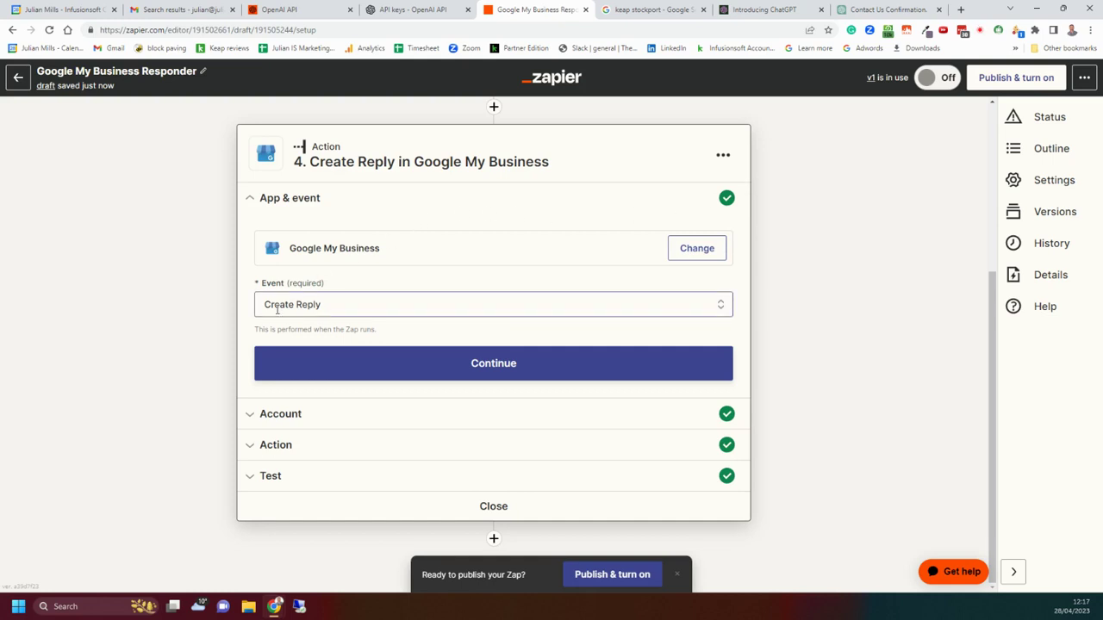
left_click(517, 373)
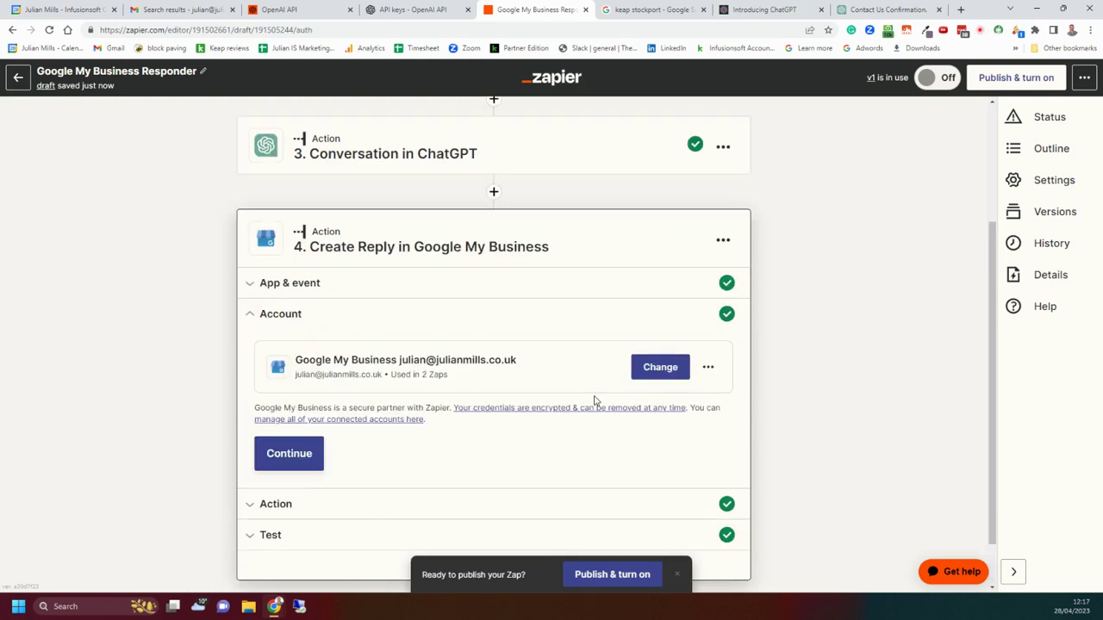
scroll(530, 437, "down", 1)
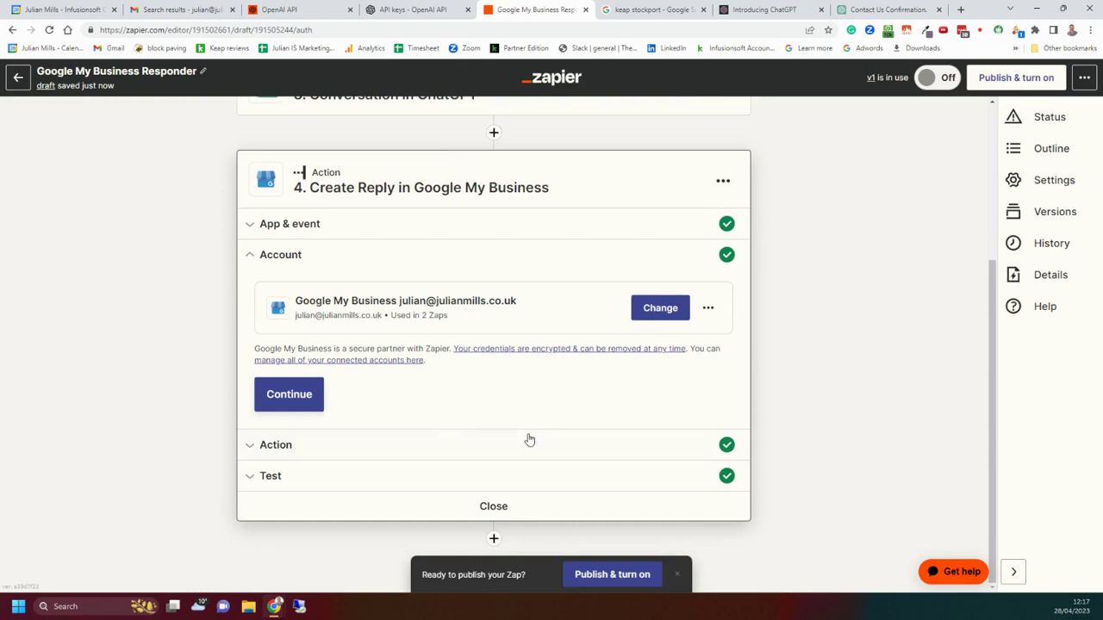
left_click(285, 396)
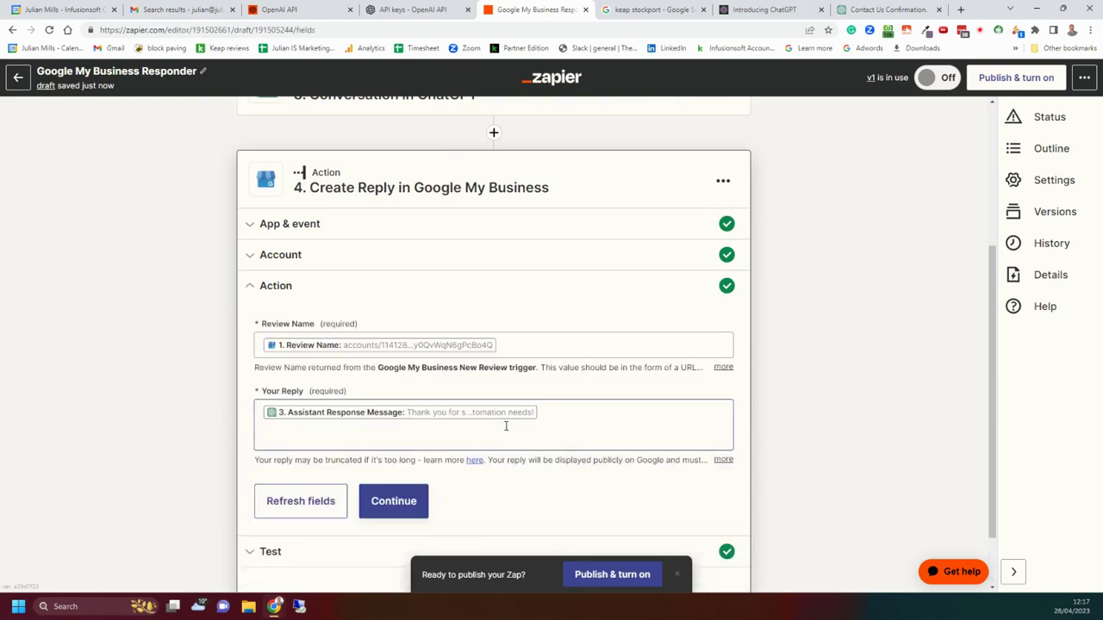
Examine the new-review trigger data available for the reply action's Review Name field
scroll(792, 441, "down", 1)
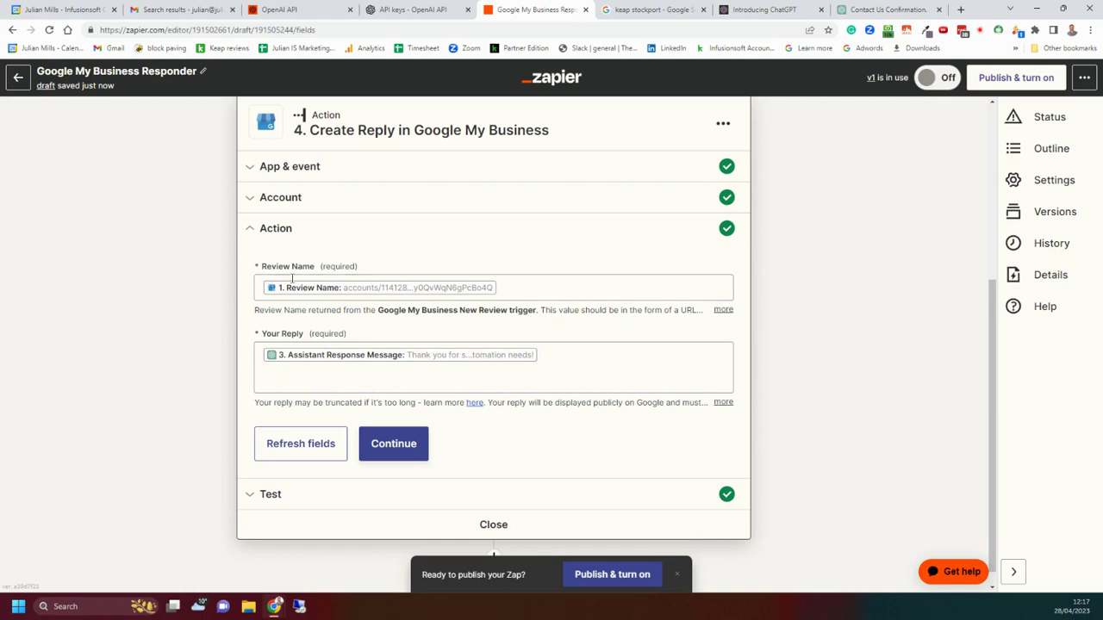
left_click(517, 286)
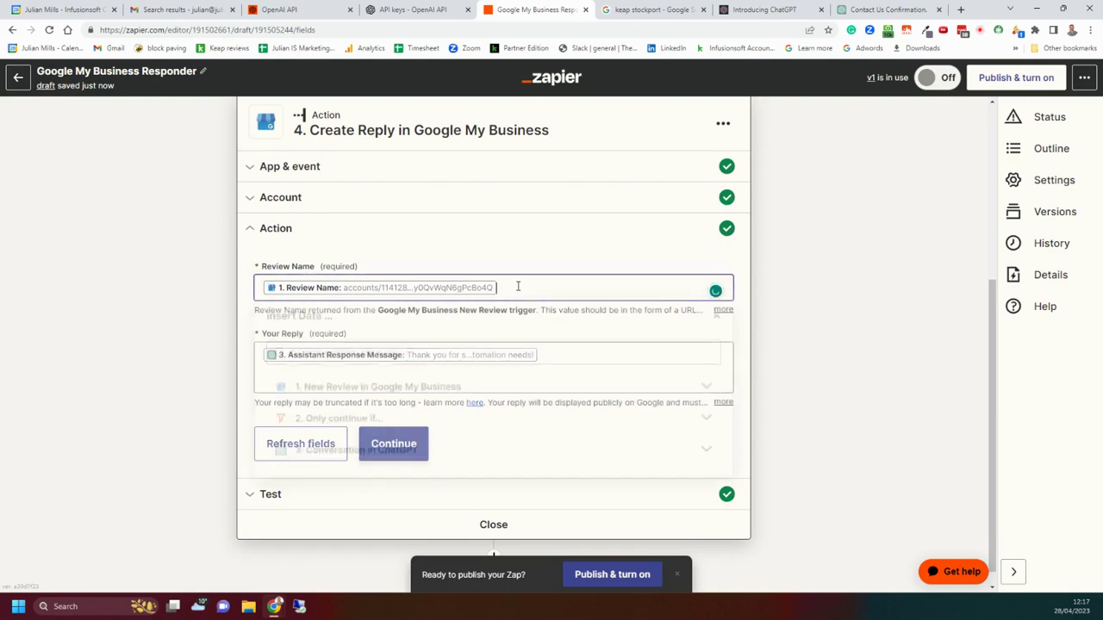
left_click(376, 392)
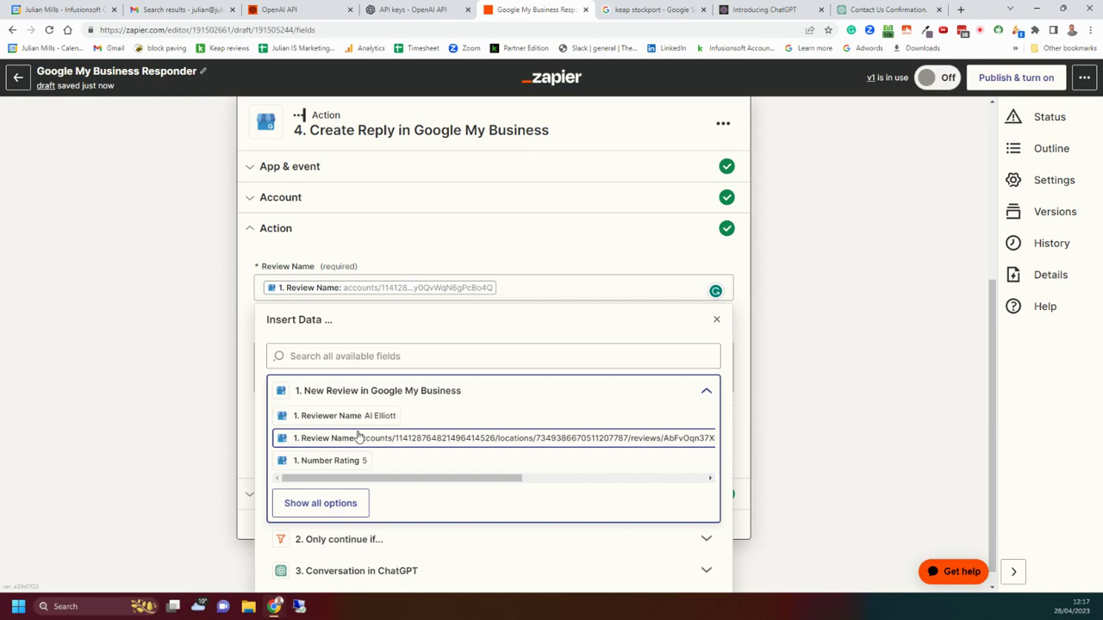
left_click(737, 320)
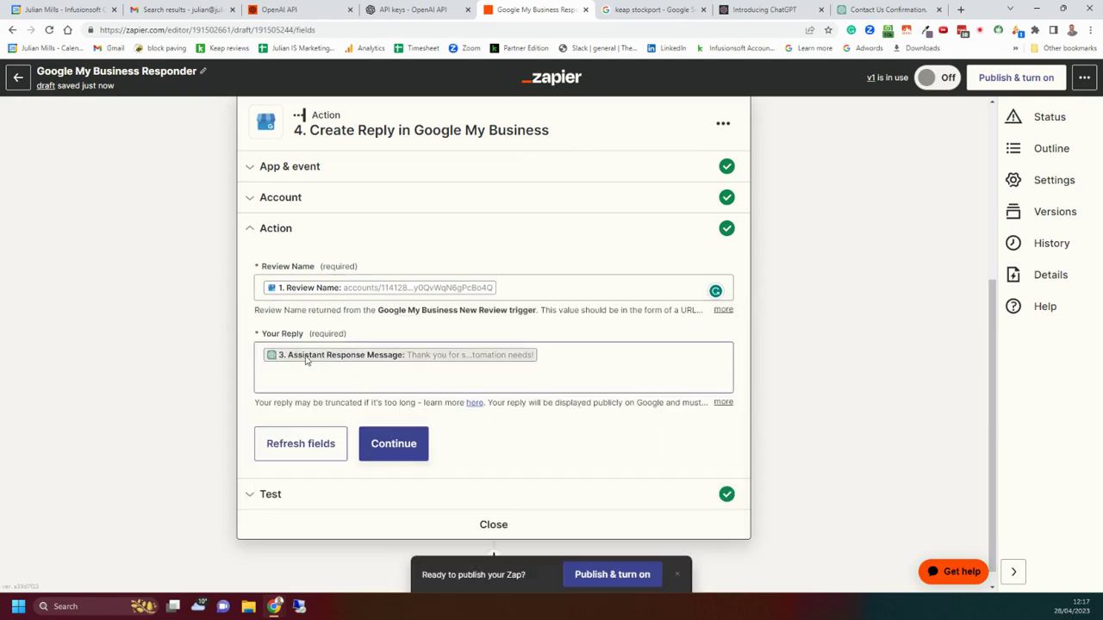
Insert the ChatGPT step's Assistant Response Message into Your Reply again and remove the duplicate
left_click(563, 354)
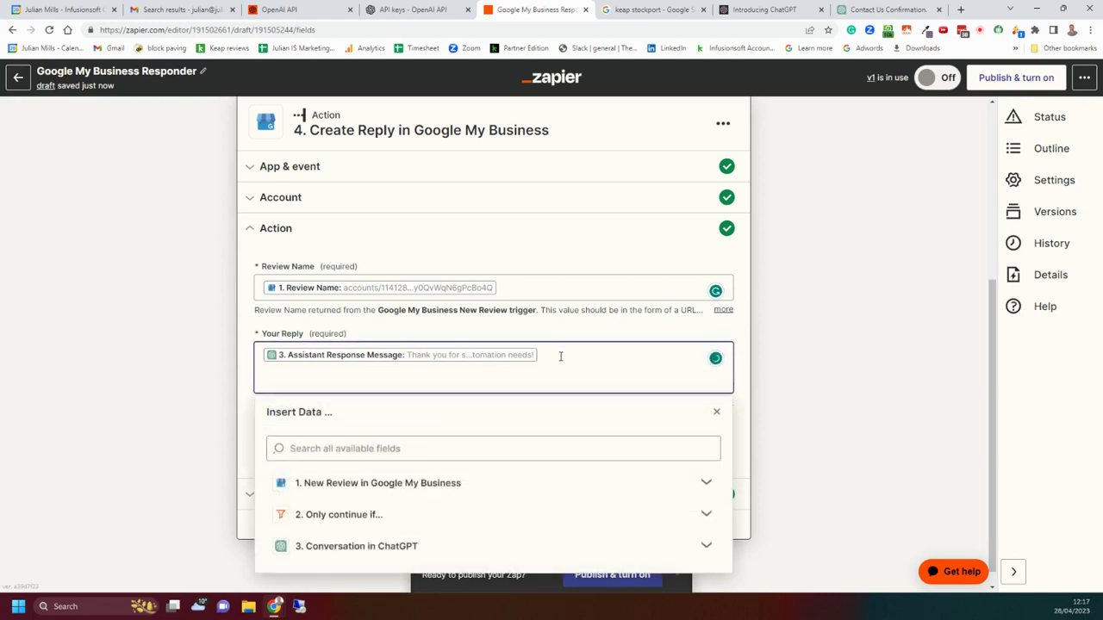
left_click(350, 545)
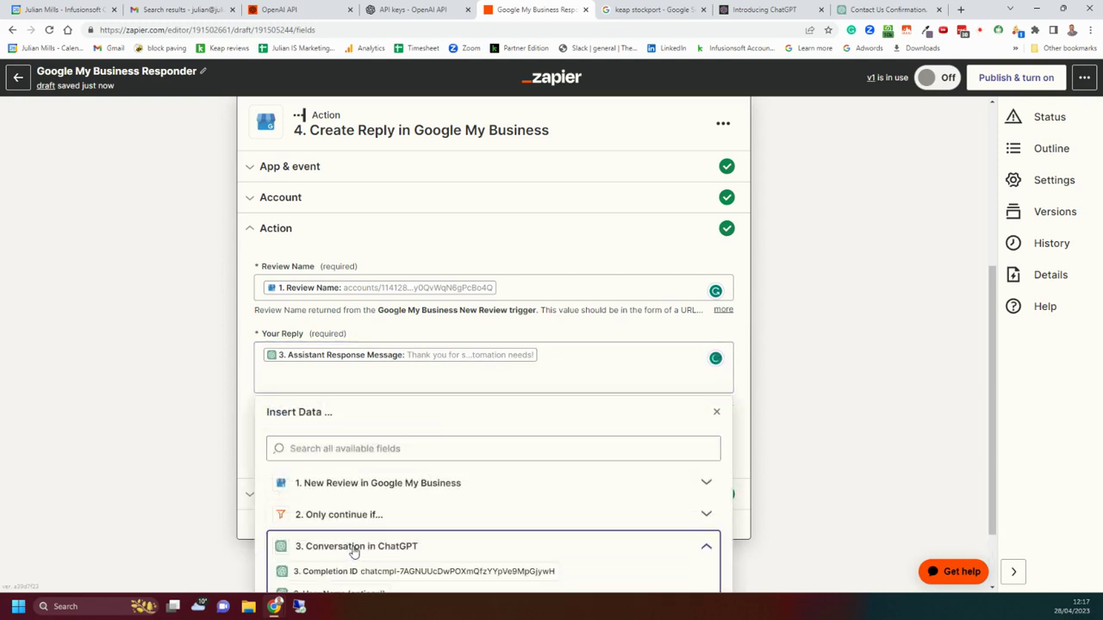
scroll(574, 438, "down", 1)
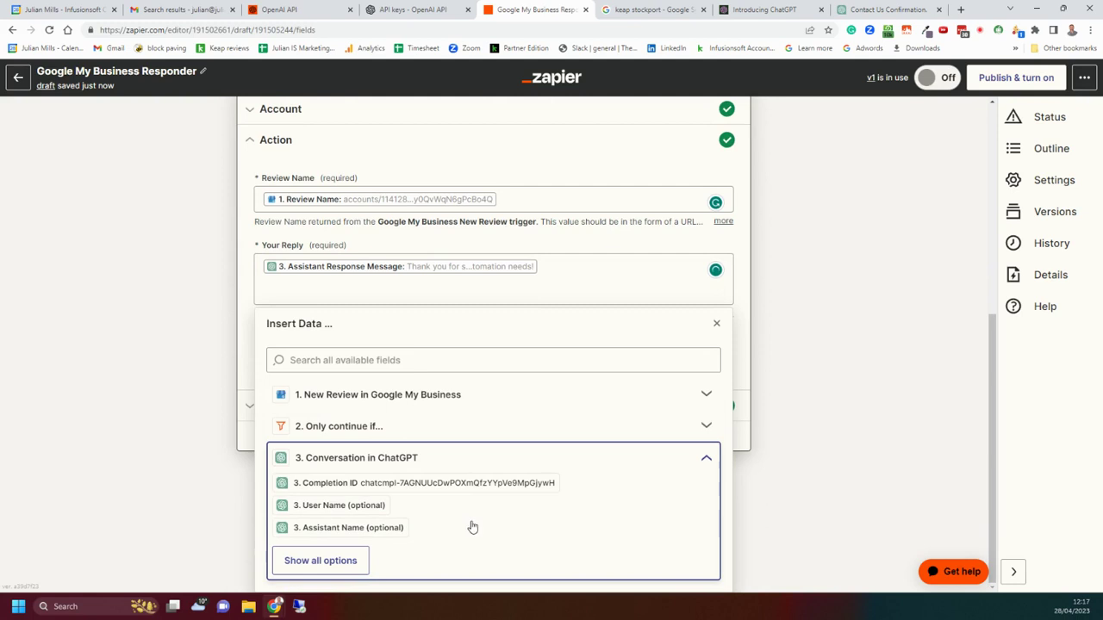
left_click(330, 562)
scroll(527, 471, "down", 3)
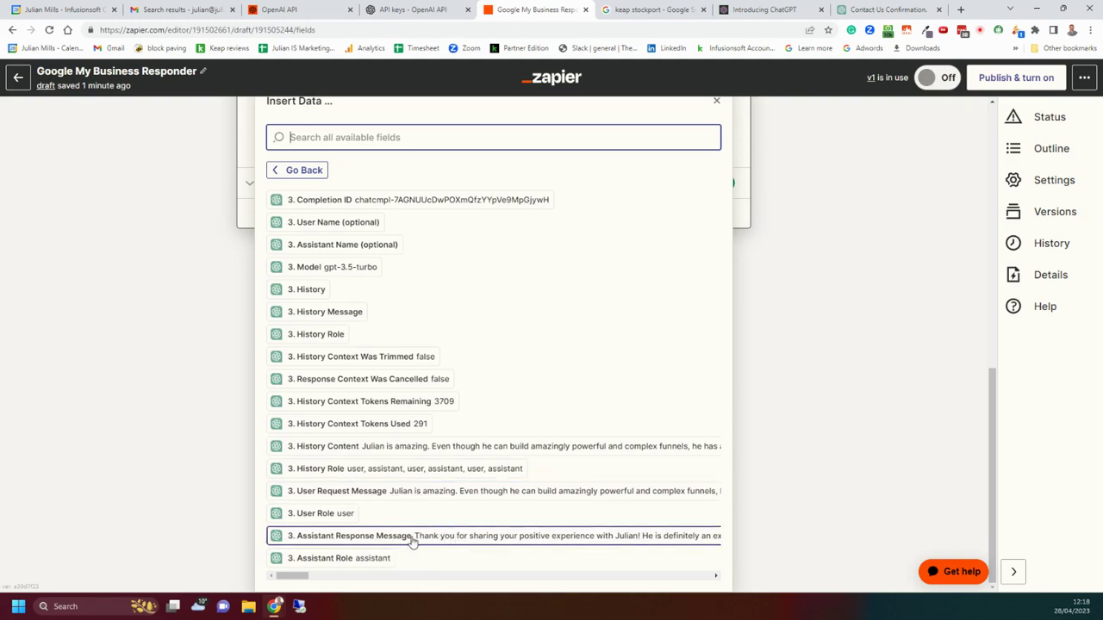
left_click(537, 541)
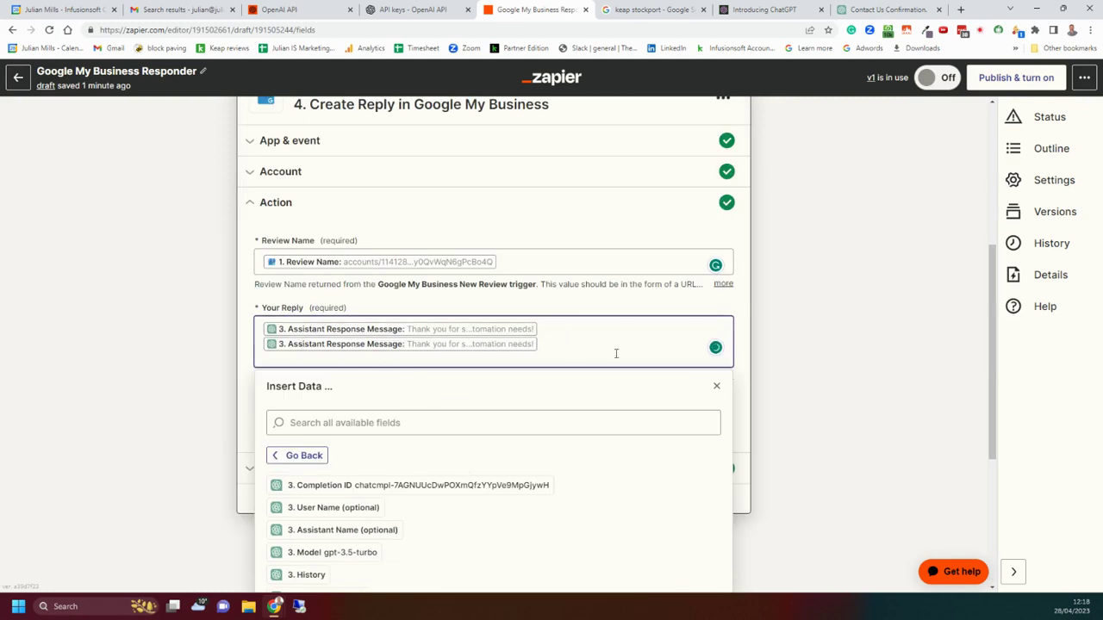
key("BackSpace")
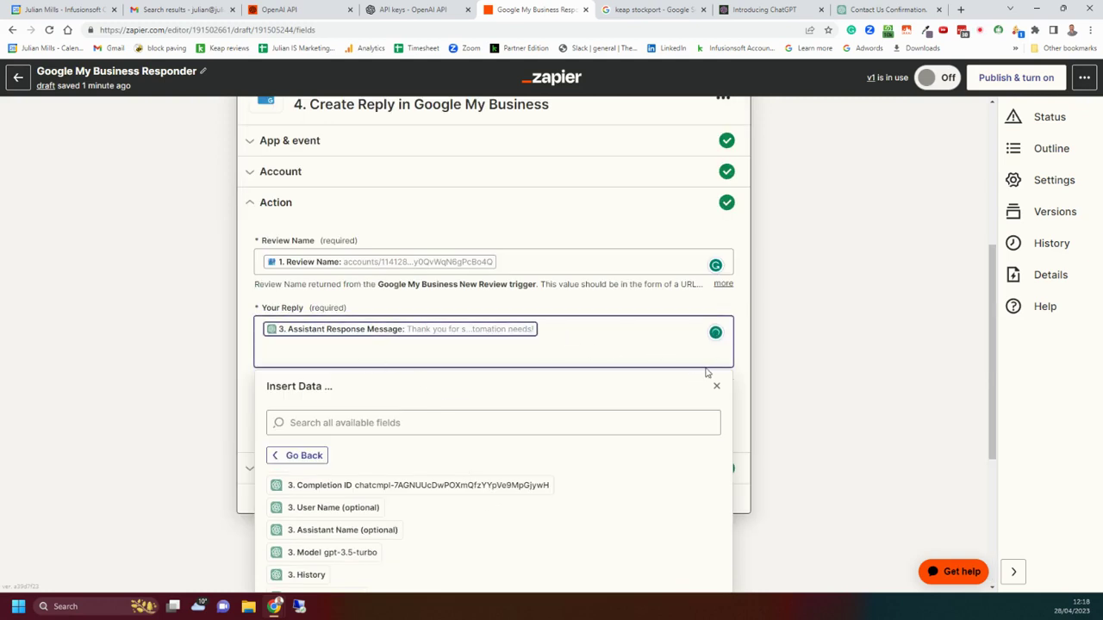
left_click(828, 369)
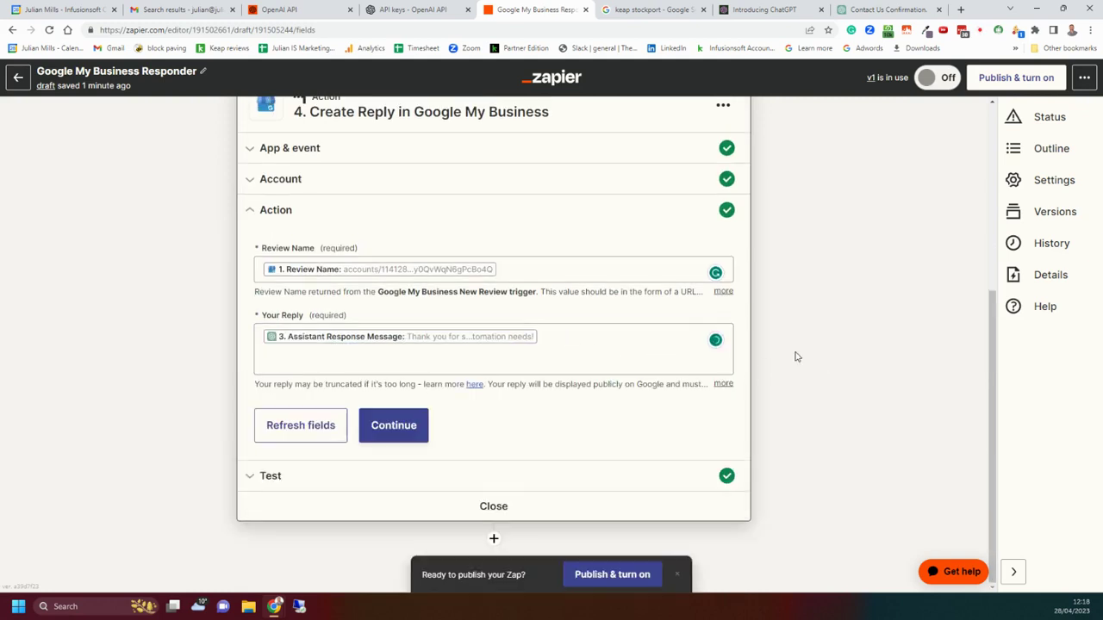
Accept the reply action's Review Name and Your Reply mappings and proceed to its test section
left_click(384, 424)
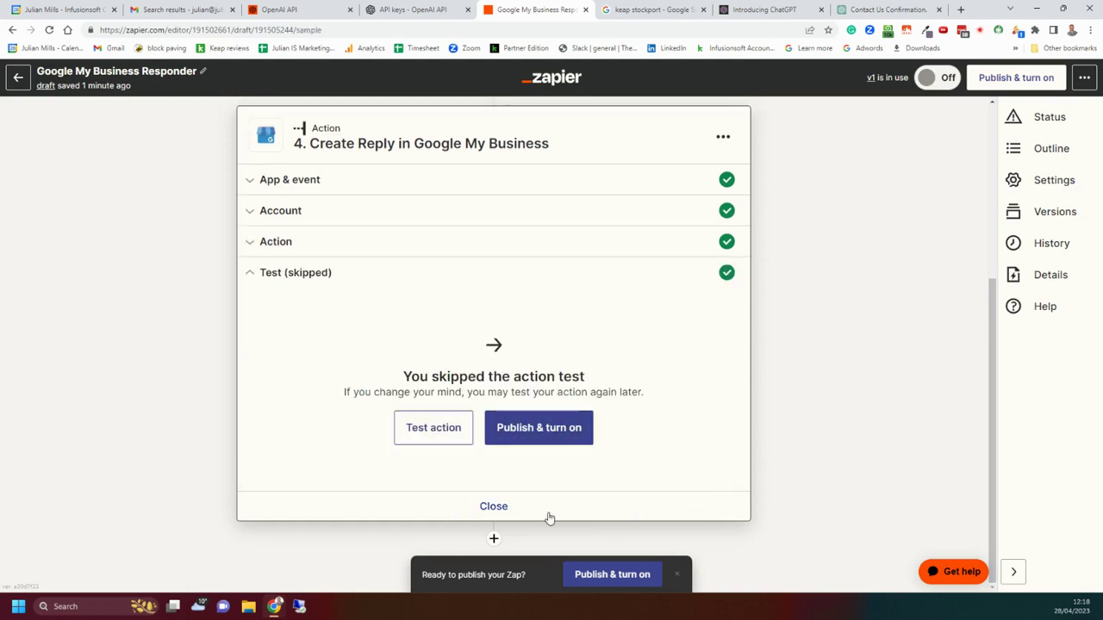